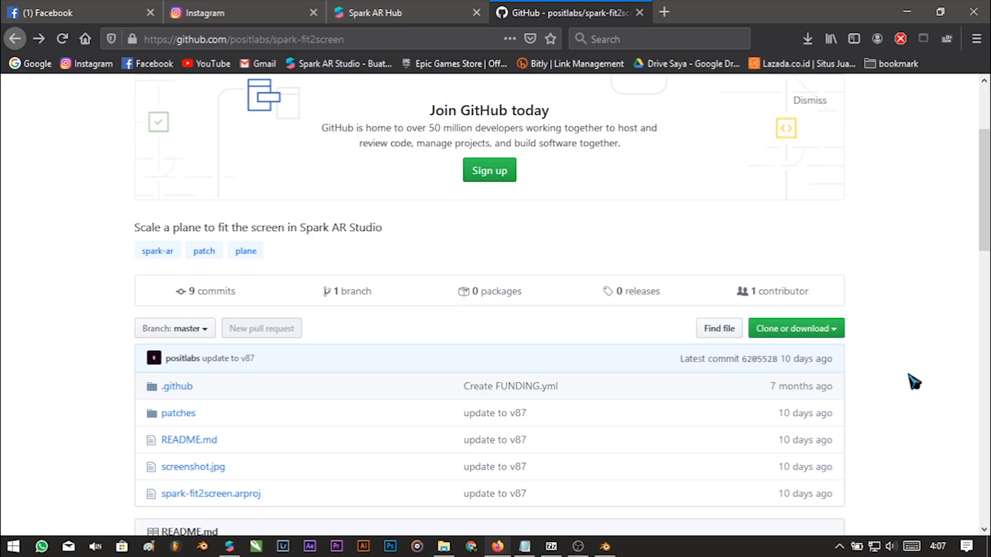
Step: Download the spark-fit2screen repository as a ZIP and open the patches folder inside its spark-fit2screen-master directory
left_click(803, 330)
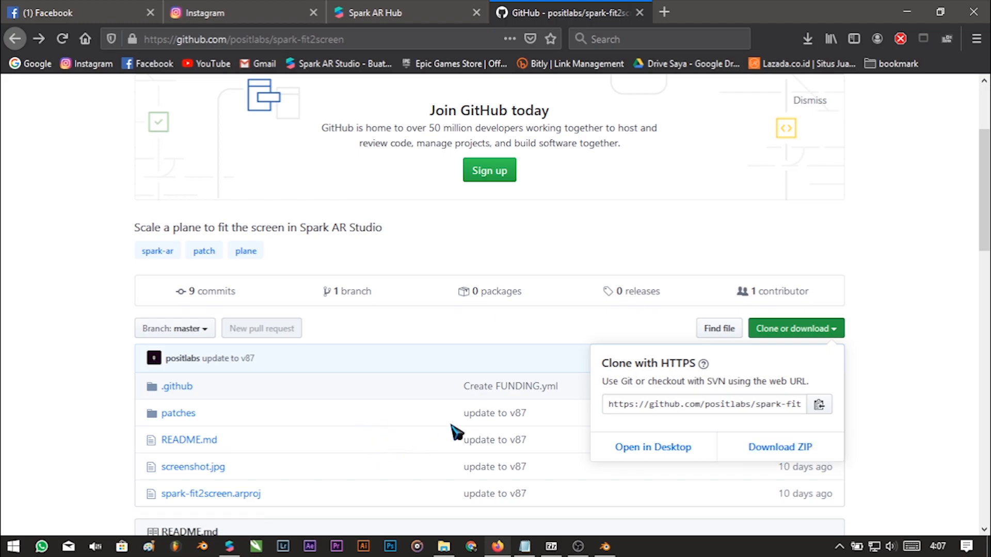
left_click(774, 457)
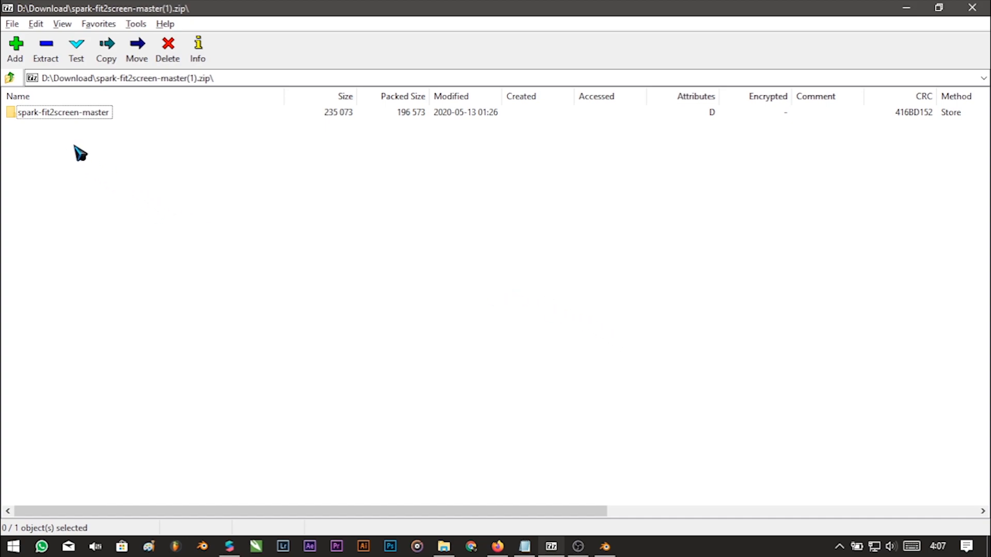
double_click(83, 116)
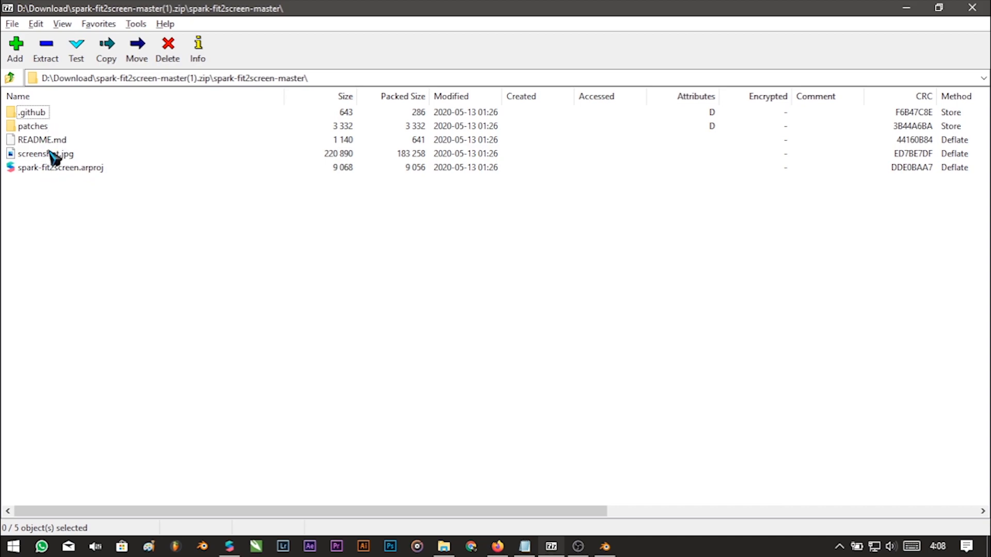
double_click(34, 127)
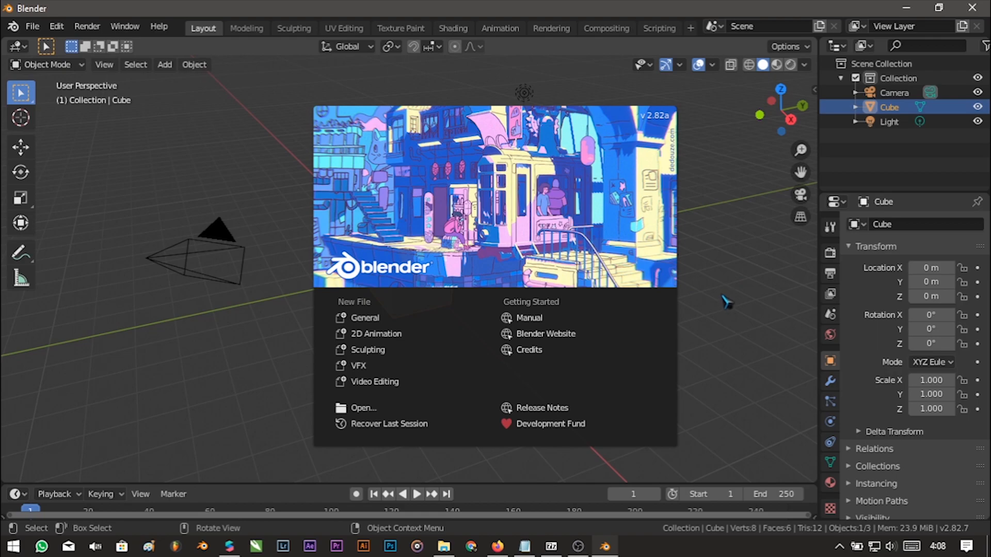
Step: Dismiss the Blender splash screen and delete all default objects: the camera, cube and light
left_click(725, 302)
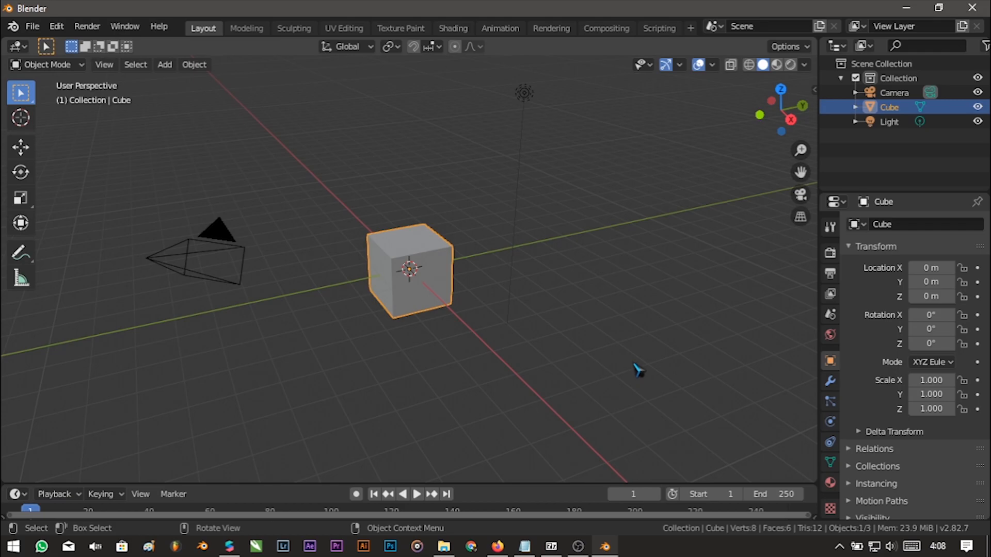
key("a")
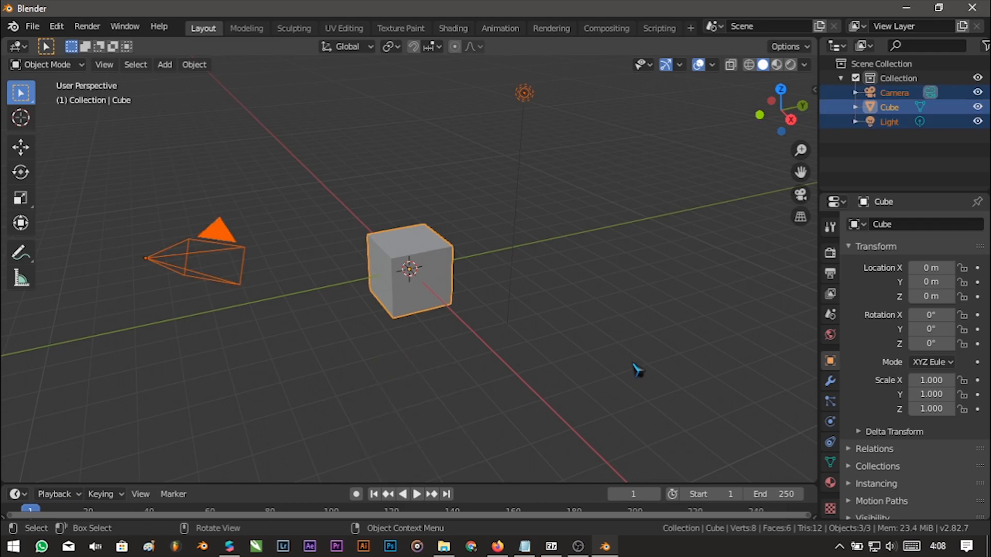
key("x")
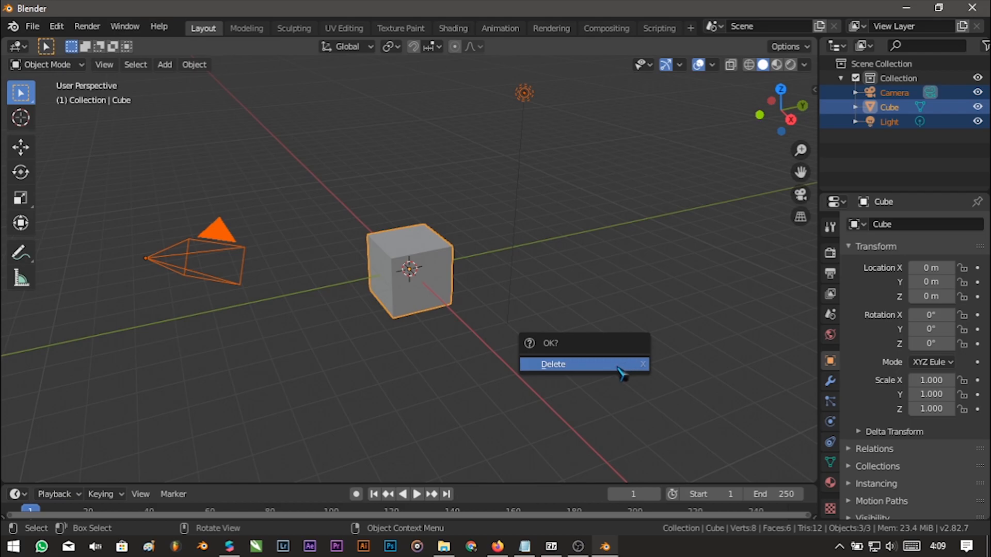
left_click(623, 368)
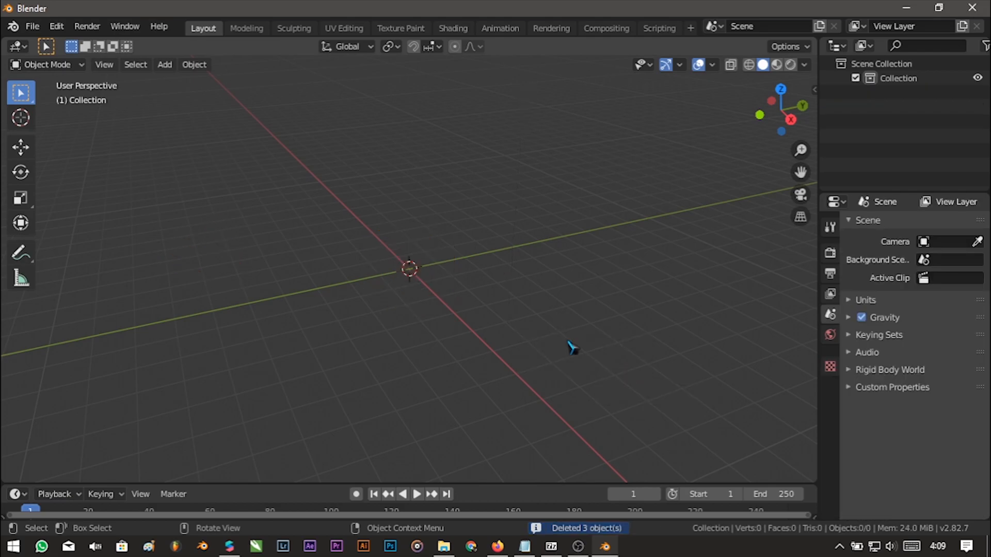
Step: Add a plane mesh to the empty scene at the origin
key("shift+a")
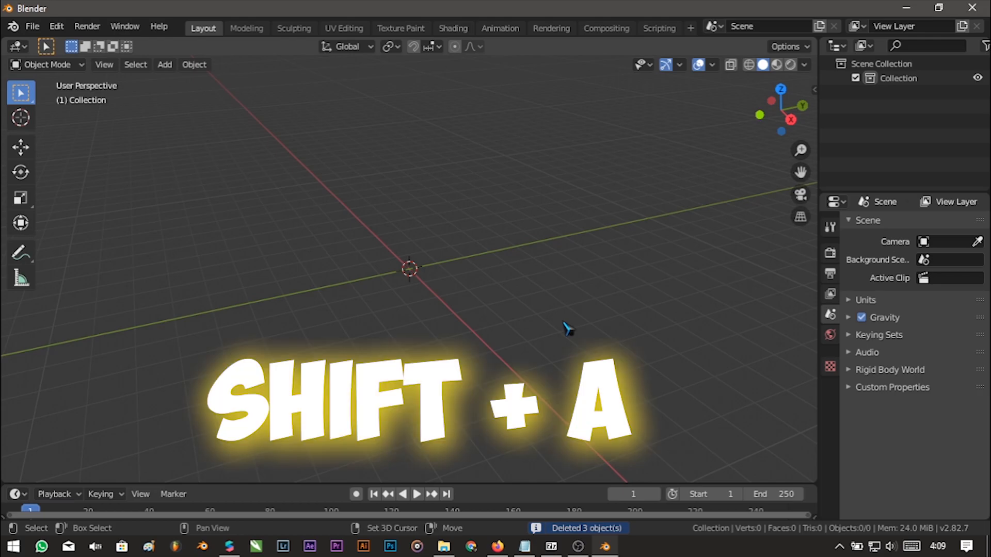
mouse_move(567, 327)
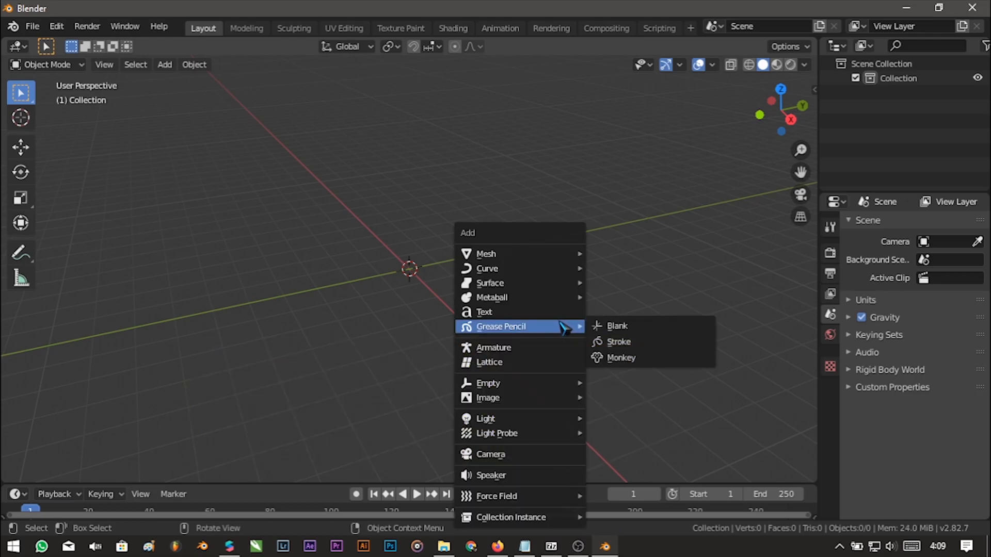
mouse_move(554, 255)
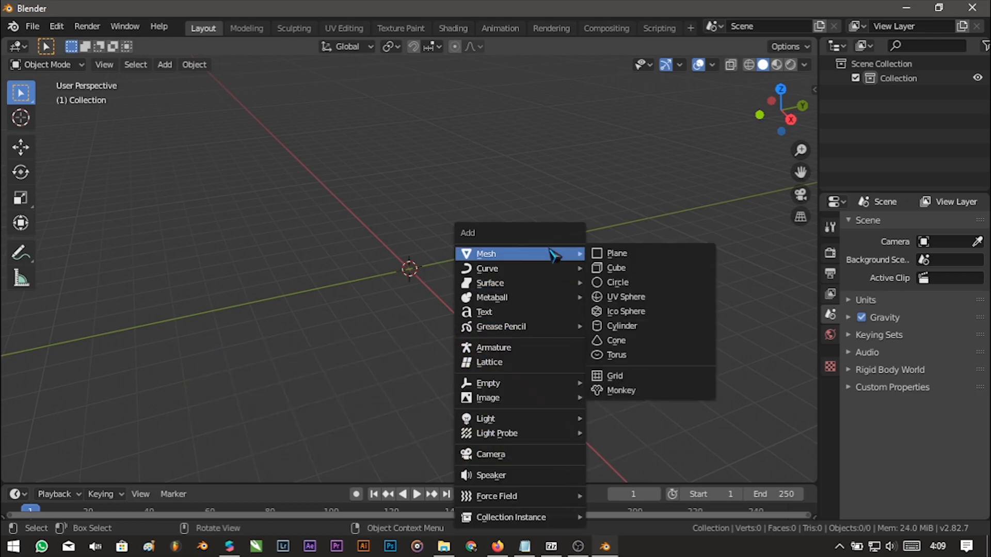
left_click(611, 258)
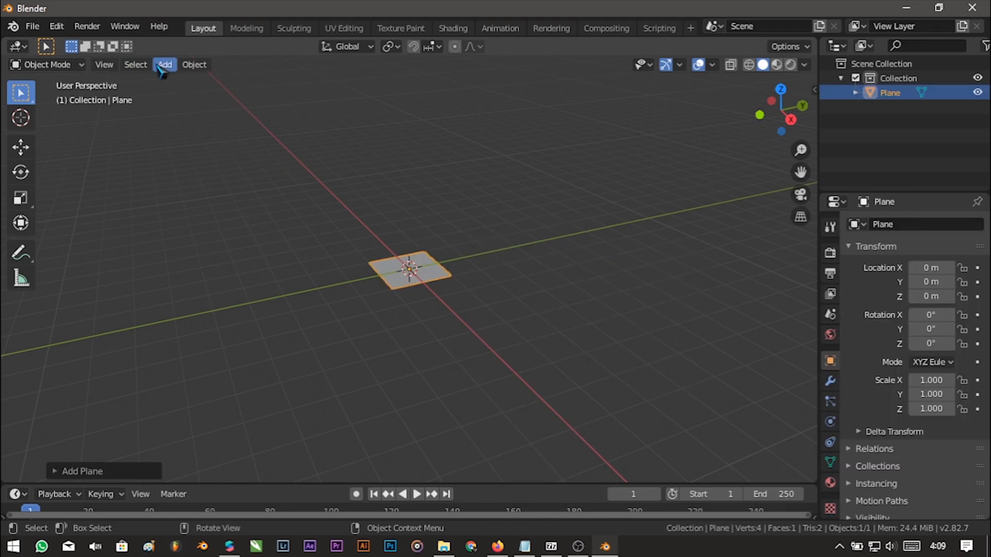
left_click(183, 67)
left_click(167, 65)
mouse_move(196, 84)
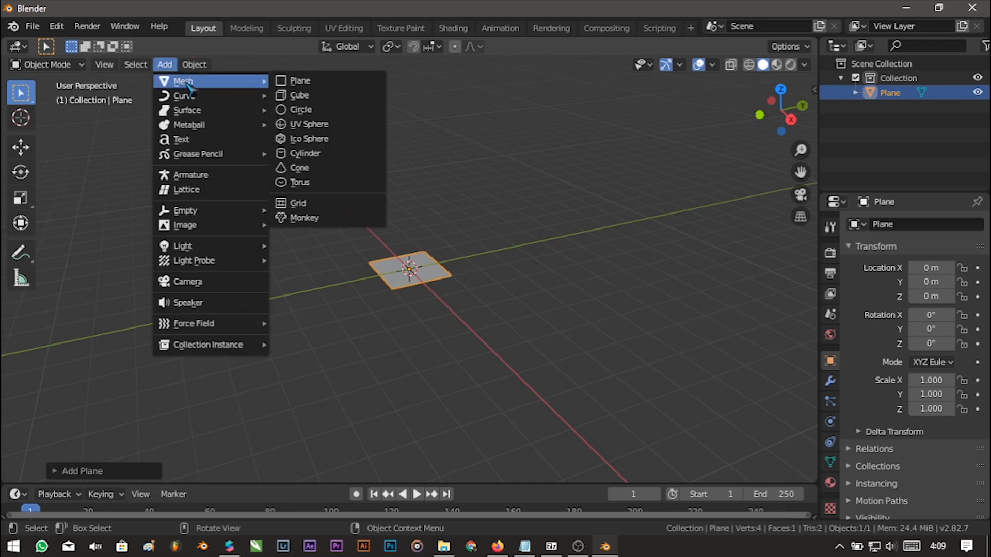
Step: Set the new plane's size to 1 m and its X rotation to 90°
left_click(55, 472)
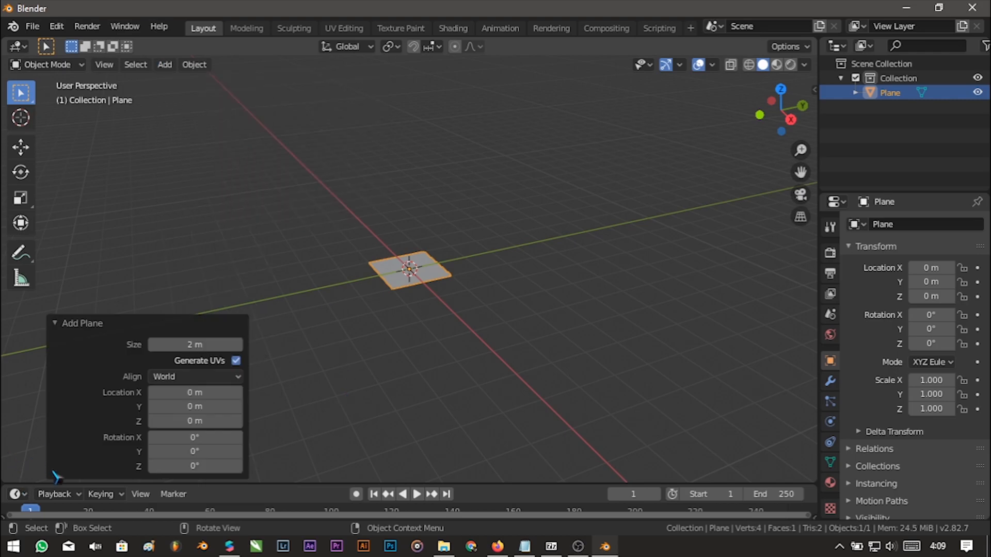
left_click(193, 345)
type("1")
key("Return")
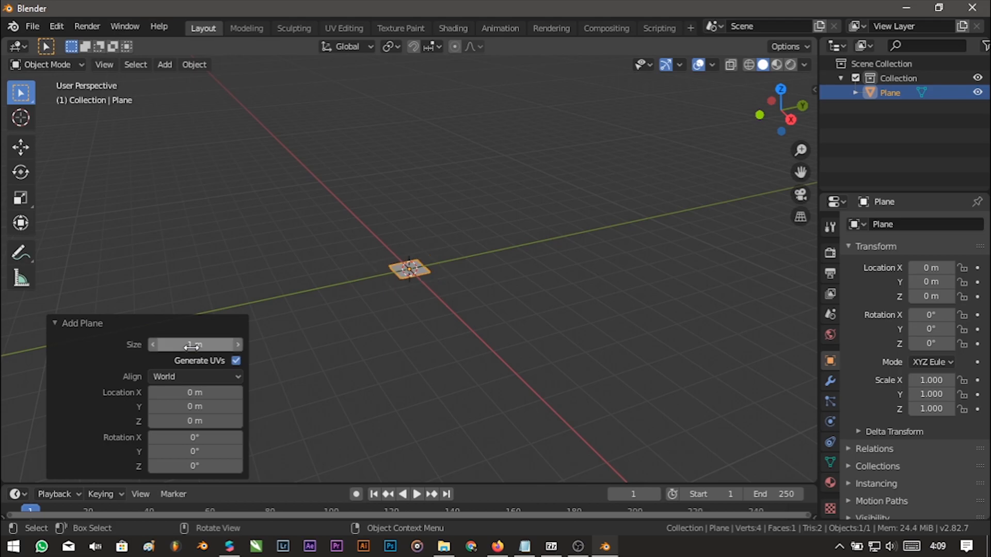
left_click(204, 442)
type("90")
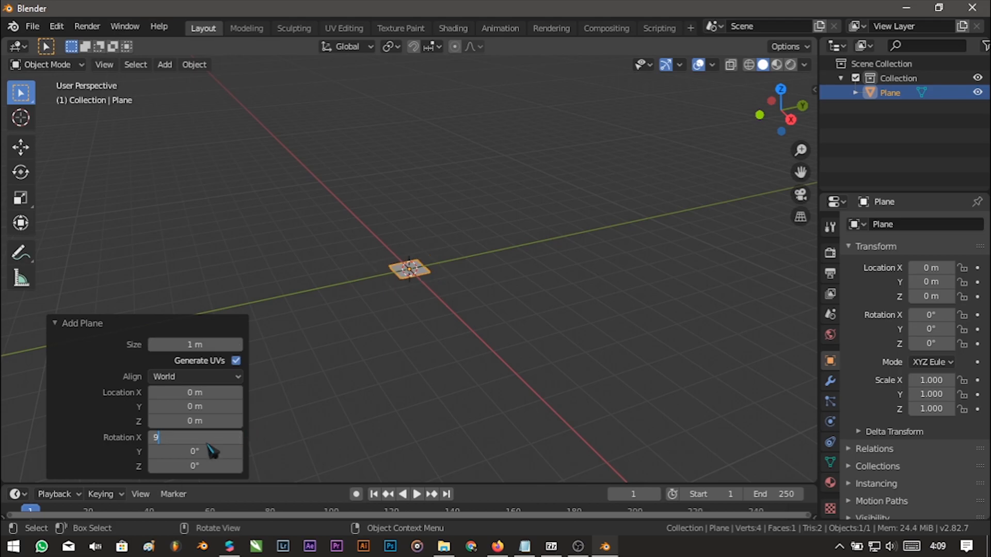
key("Return")
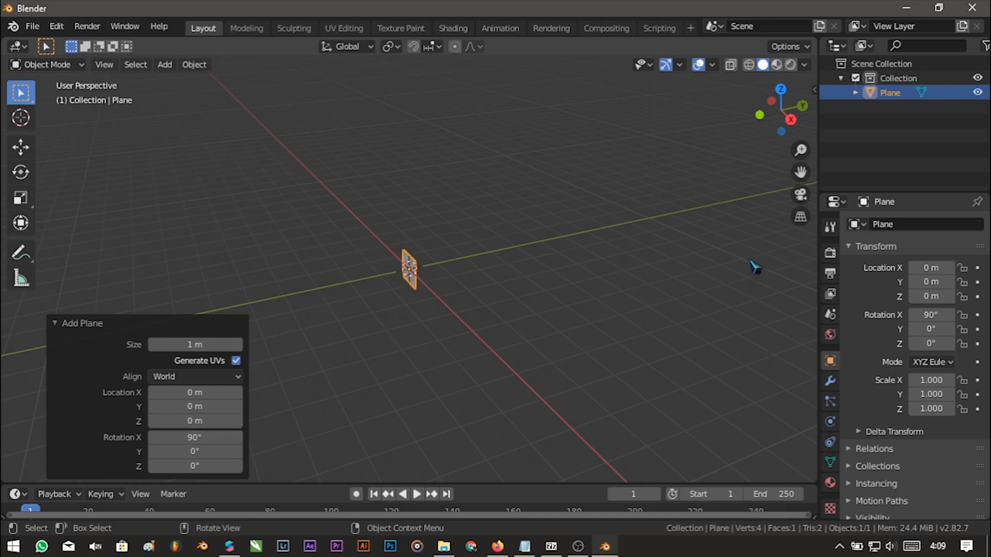
Step: Add an Array modifier to the plane and use Constant Offset instead of Relative Offset
left_click_drag(819, 376, 723, 378)
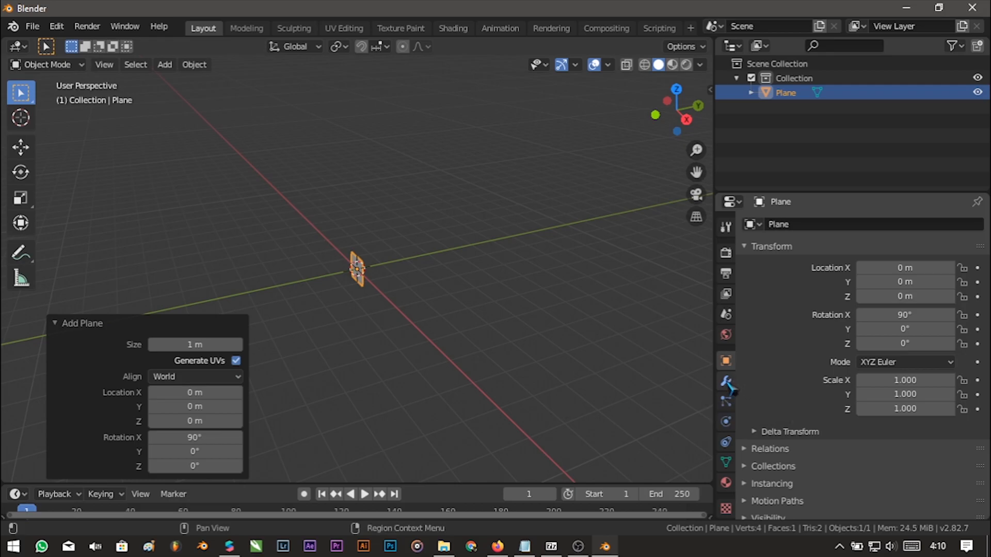
left_click(727, 383)
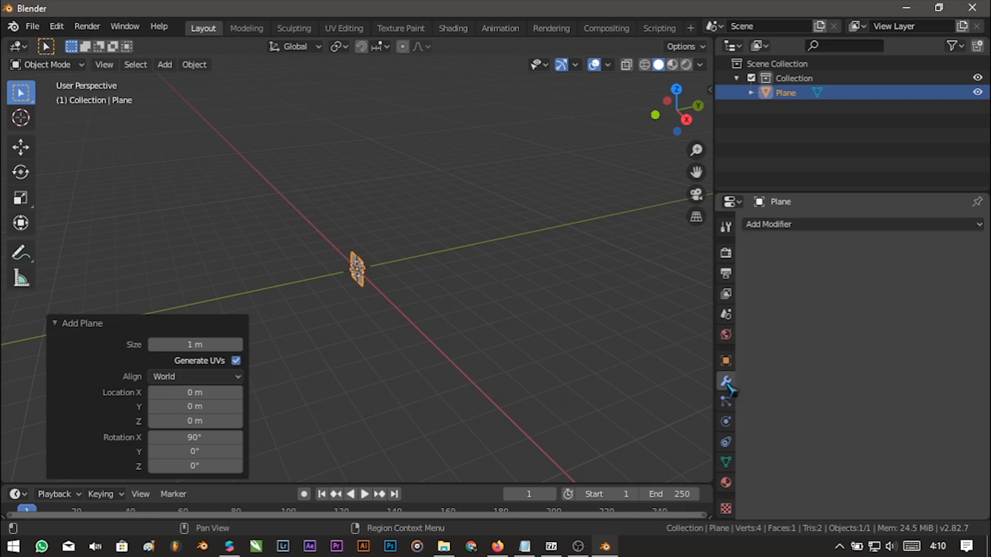
left_click(792, 225)
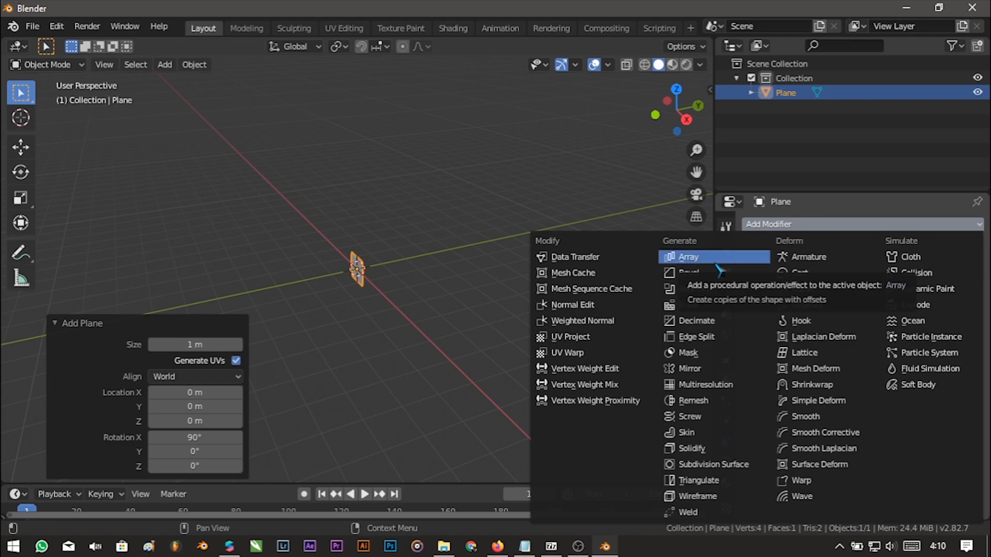
left_click(696, 259)
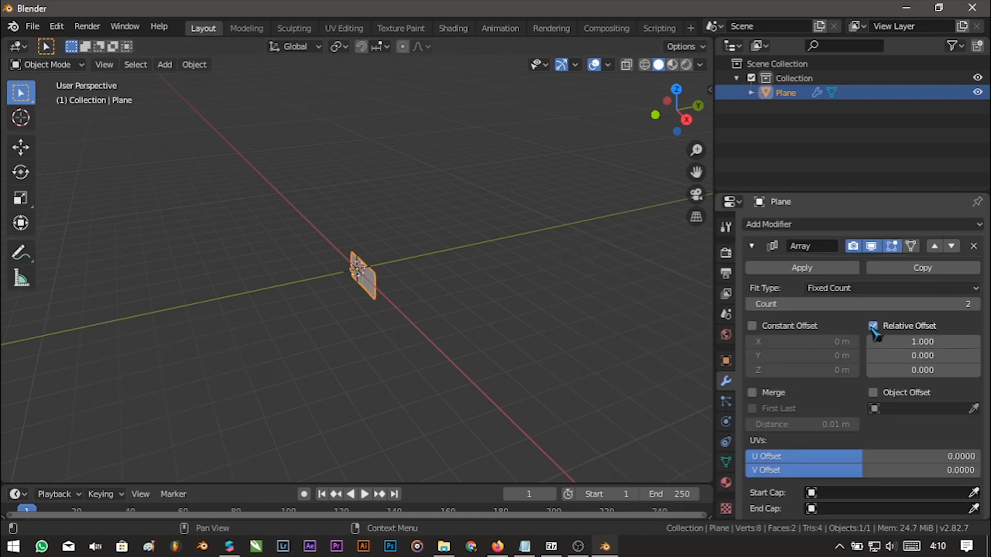
left_click(873, 327)
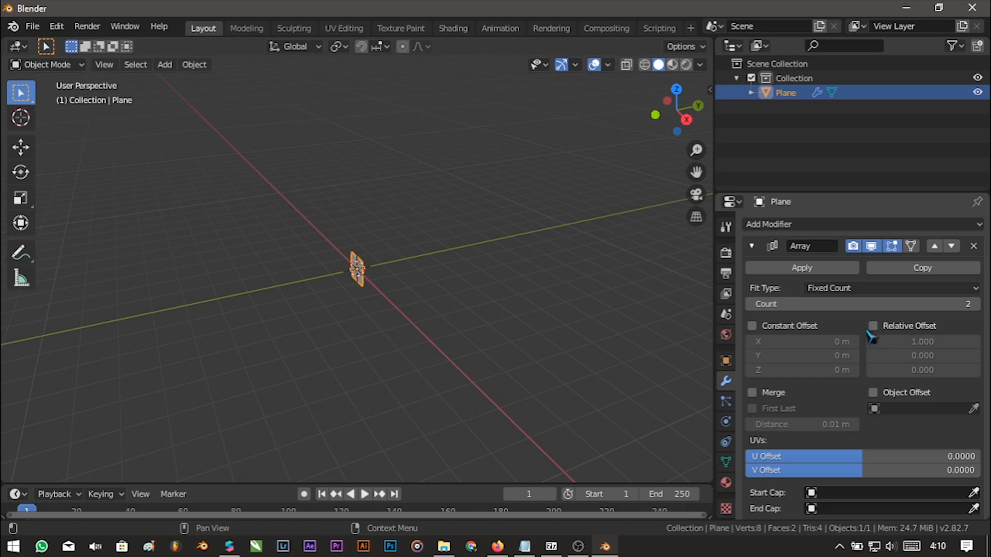
left_click(758, 327)
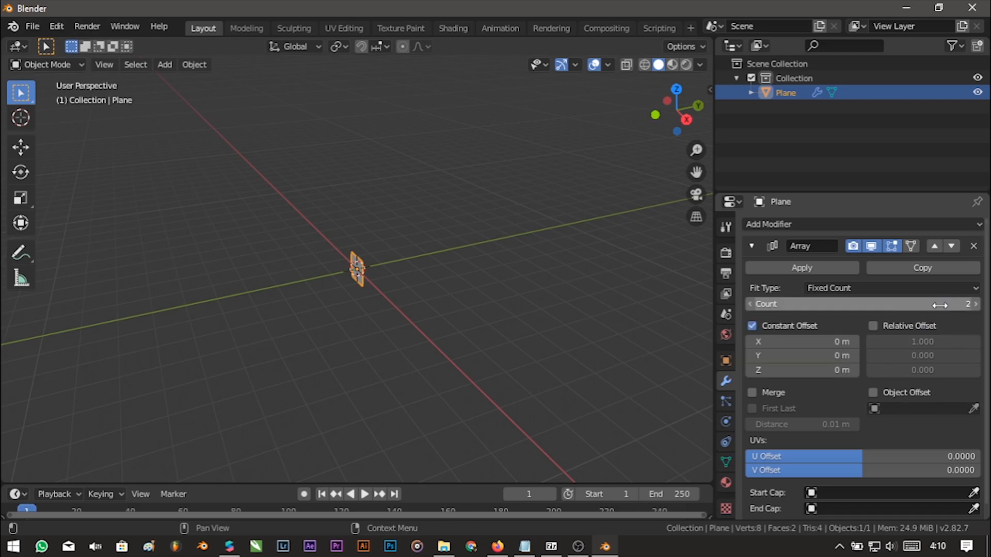
Step: Set the array's count to 64 and its constant Z offset to 0.02 m
left_click(912, 309)
type("64")
key("Return")
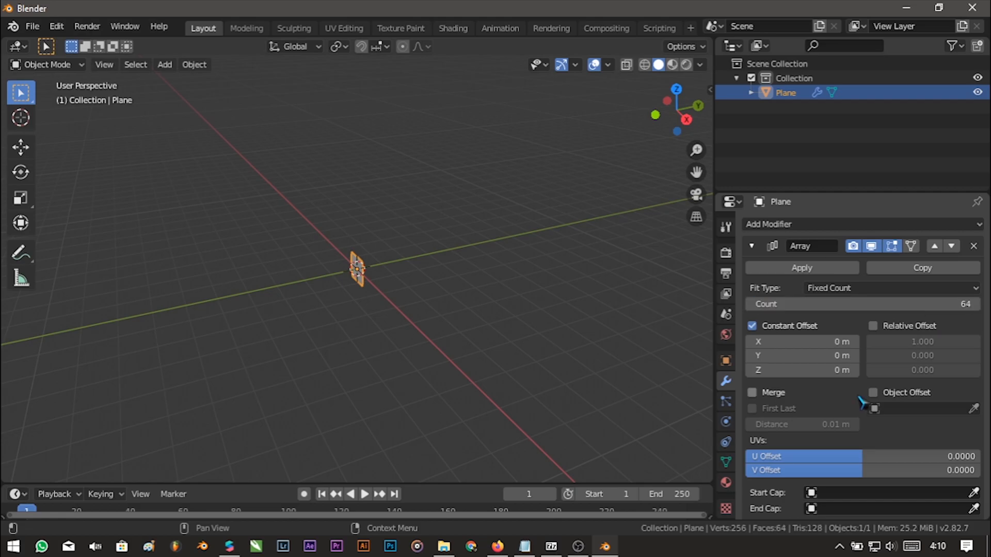
left_click(808, 372)
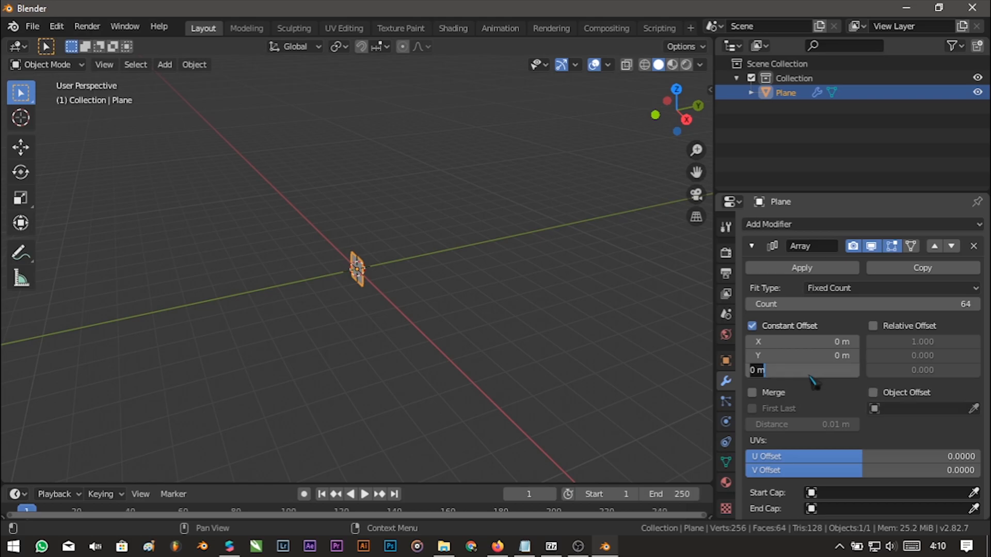
type("0.02")
key("Return")
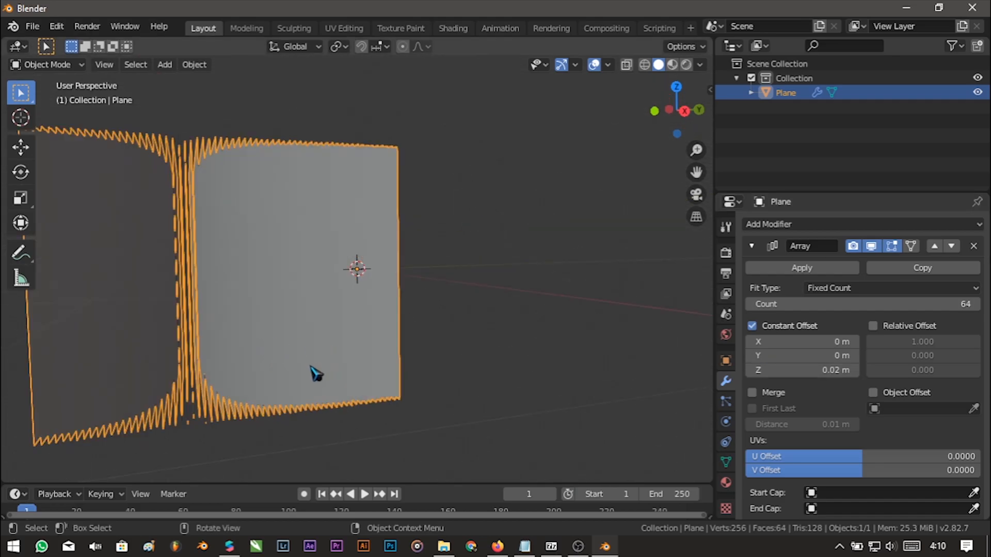
Step: Check the stacked planes from the side and open the export format choices for the model
middle_click_drag(254, 314, 413, 339)
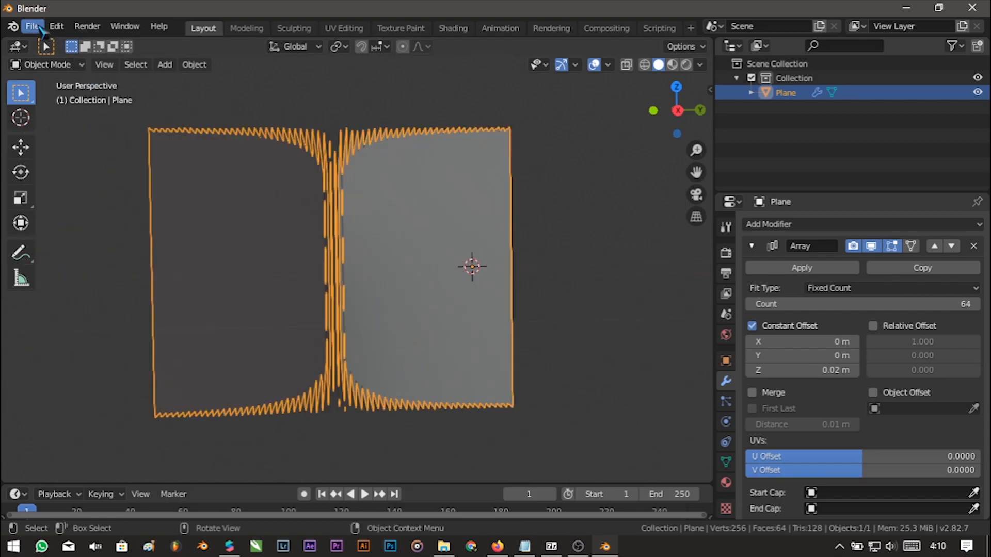
left_click(36, 27)
mouse_move(111, 242)
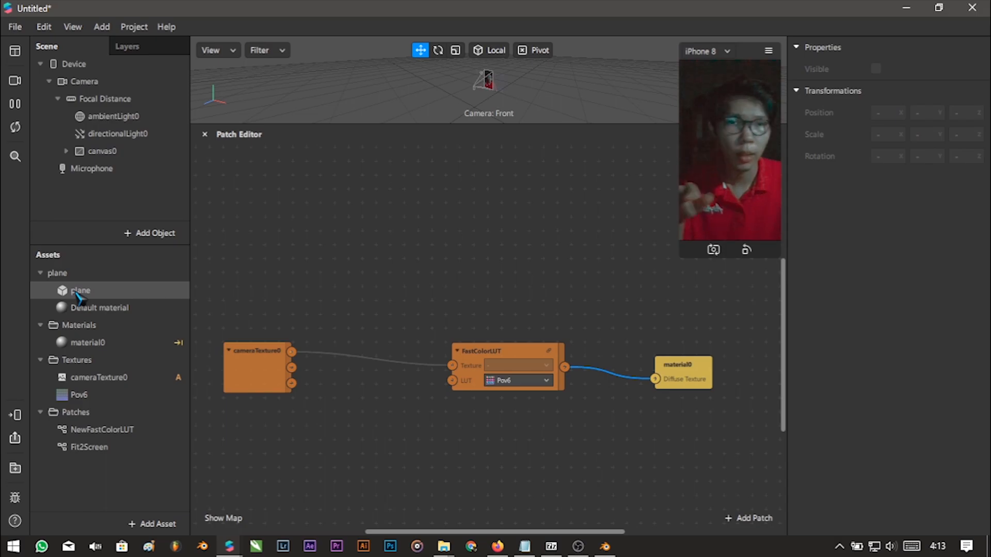
Step: In Spark AR Studio, place the imported plane asset under Focal Distance and select its nested Plane mesh
left_click_drag(77, 293, 118, 161)
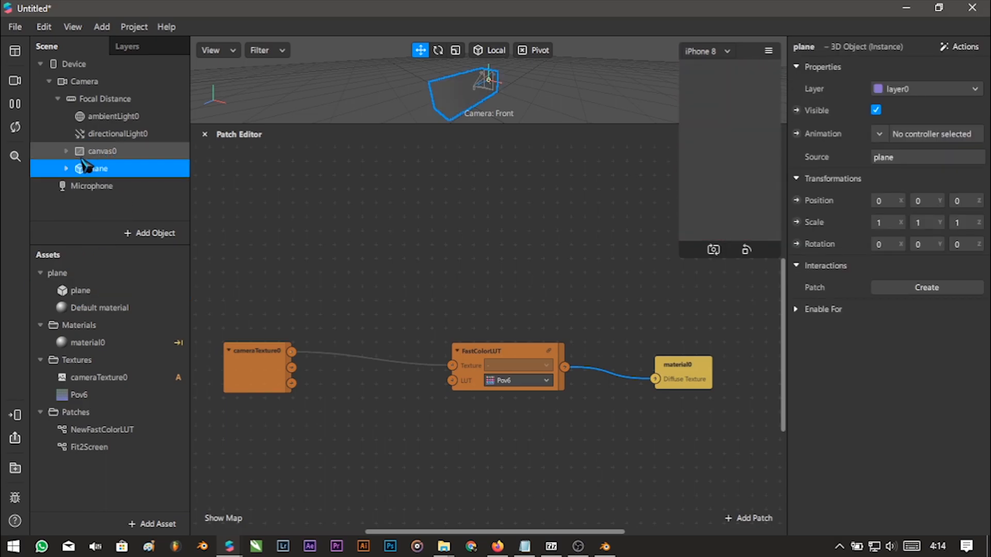
left_click(67, 151)
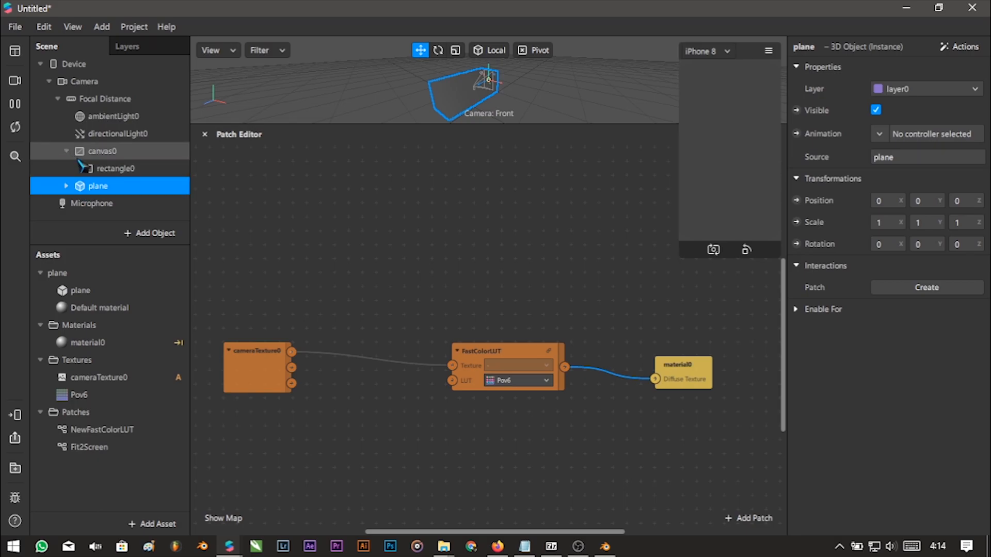
left_click(67, 152)
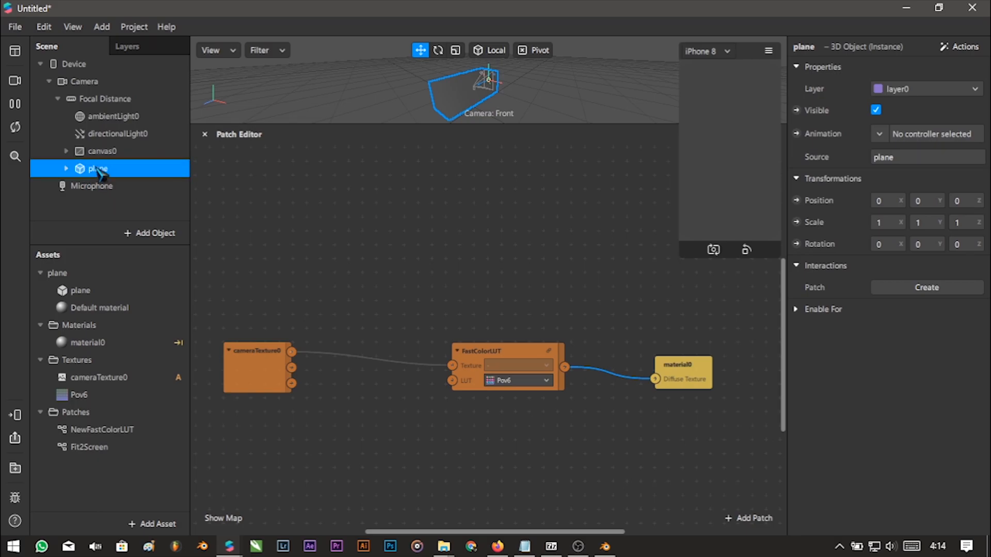
left_click(66, 168)
left_click(101, 185)
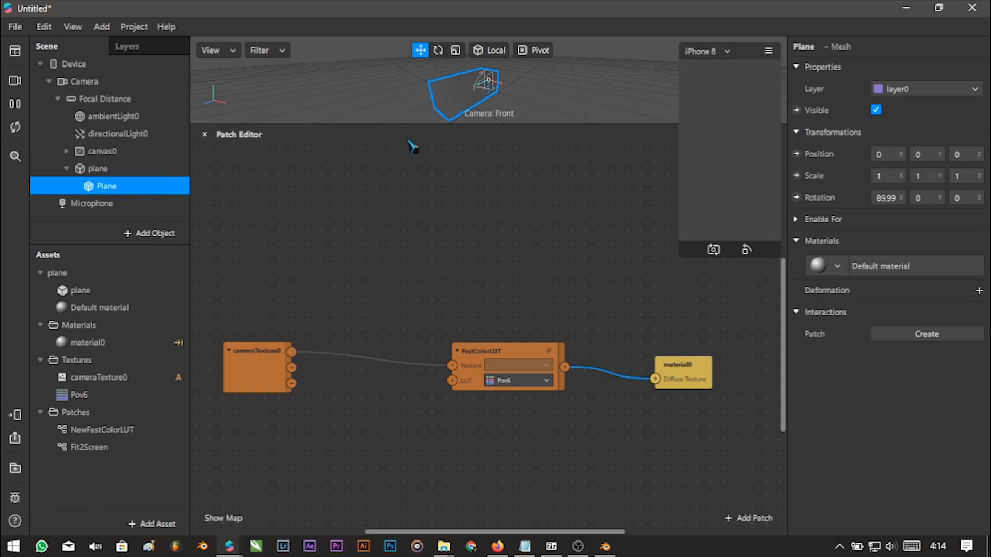
Step: Enlarge the 3D viewport above the Patch Editor to inspect the stacked Plane mesh from the side
left_click_drag(480, 122, 475, 206)
left_click_drag(471, 290, 475, 361)
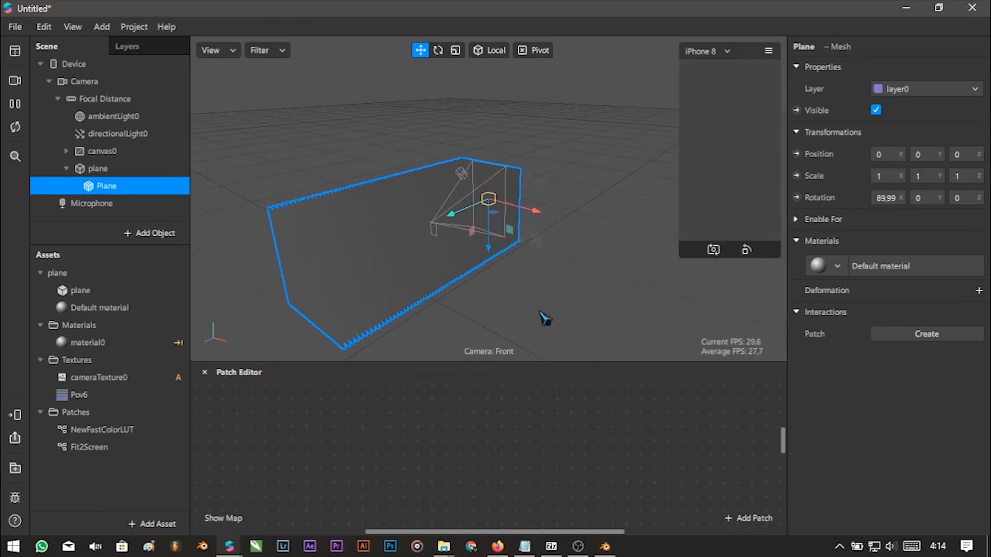
middle_click_drag(511, 292, 337, 273)
middle_click_drag(433, 279, 238, 195)
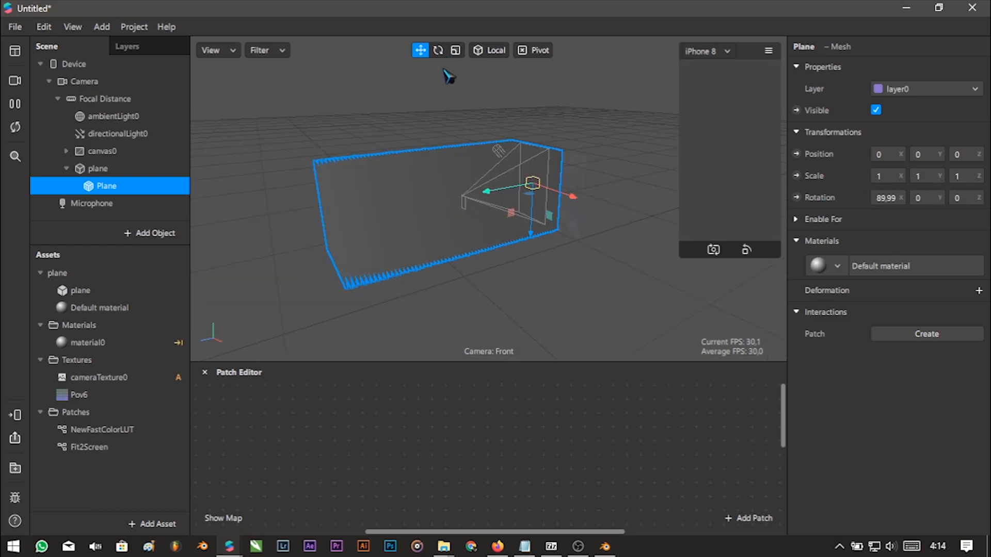
Step: Scale the Plane mesh along its local Y axis to about 0.422 to shorten the stack
left_click(458, 51)
middle_click_drag(610, 333, 673, 278)
scroll(525, 287, "down", 4)
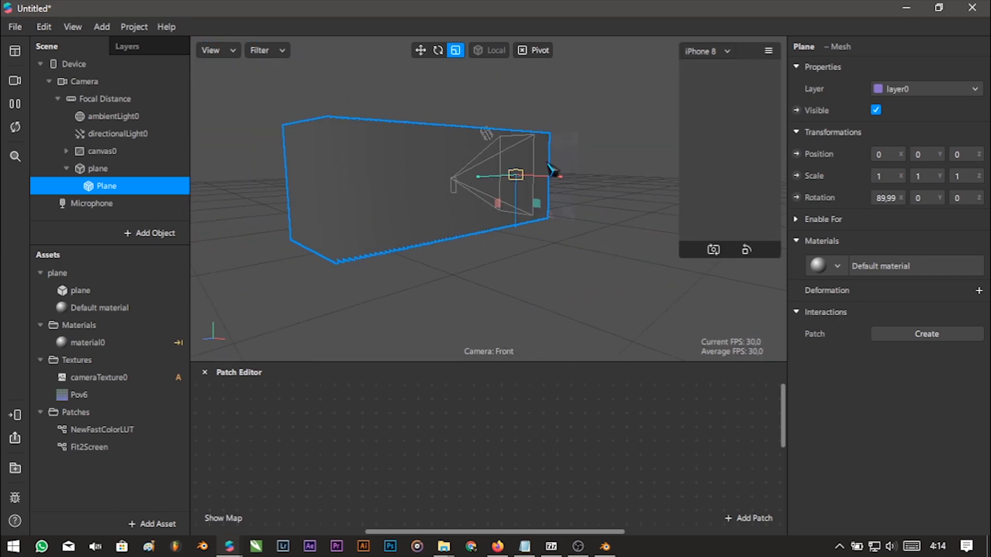
scroll(485, 233, "up", 1)
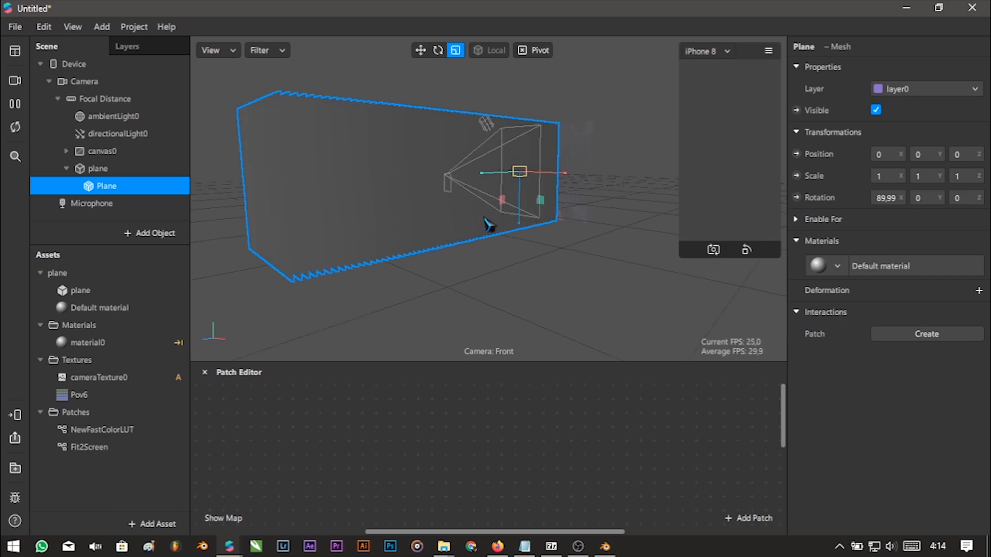
left_click_drag(485, 173, 509, 177)
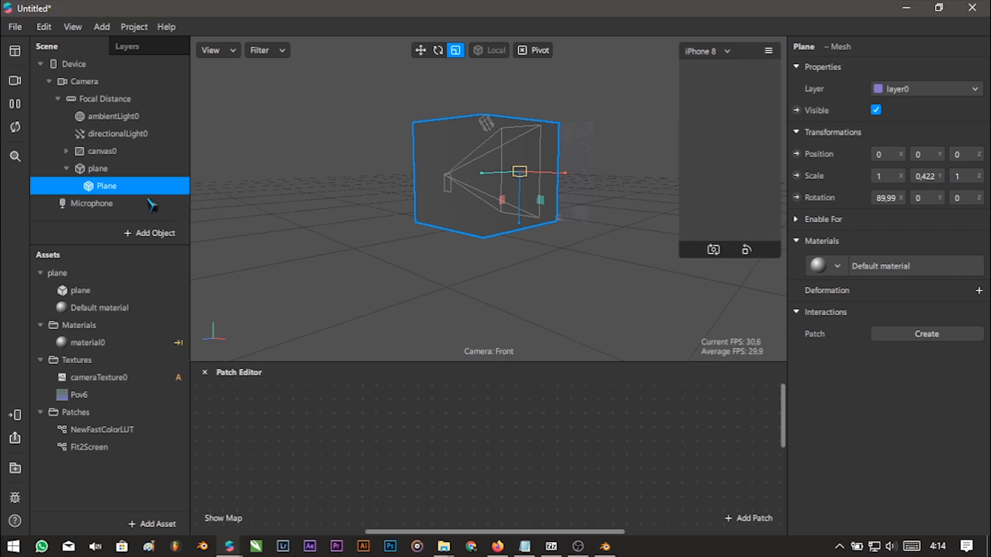
Step: Create a 3D Scale patch for the parent plane object and place it below the material0 patch
left_click(98, 169)
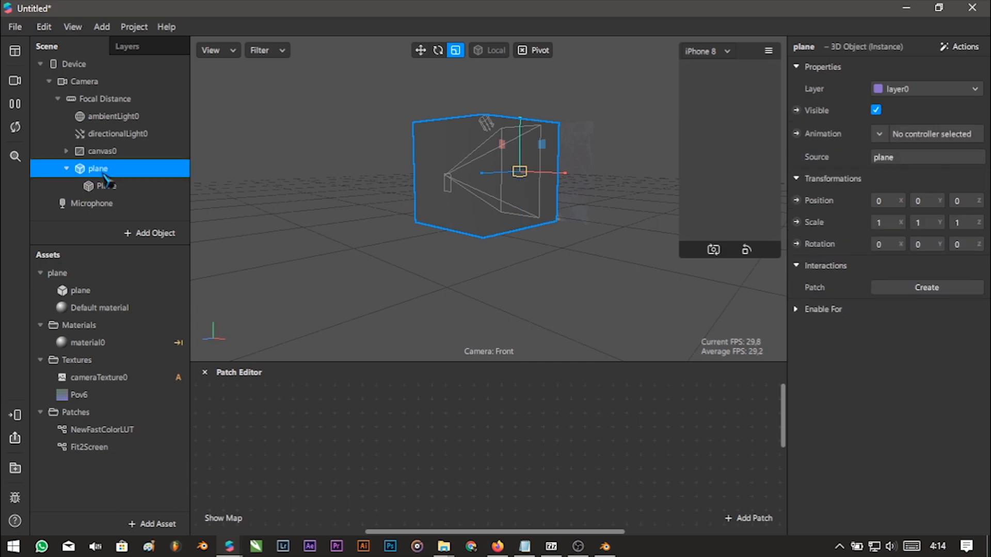
left_click(797, 222)
left_click_drag(522, 361, 522, 124)
left_click_drag(593, 318, 615, 467)
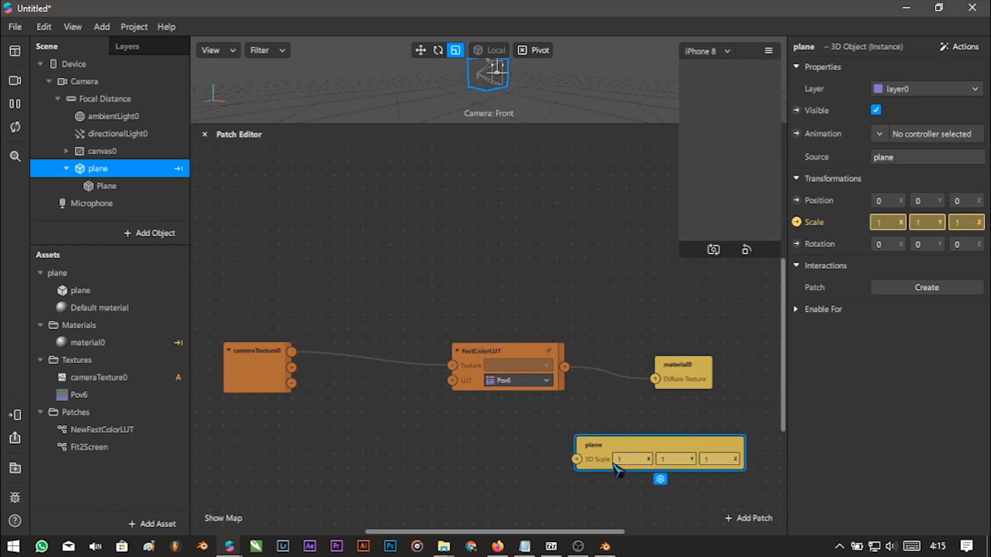
scroll(513, 336, "down", 3)
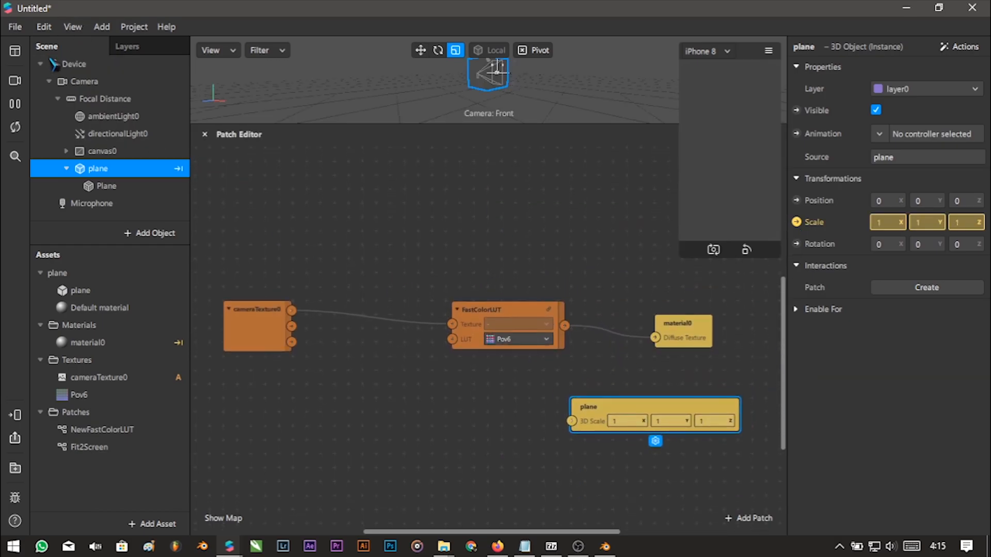
Step: Add the Device and Fit2Screen patches to the graph in line with the plane's scale patch
left_click(50, 58)
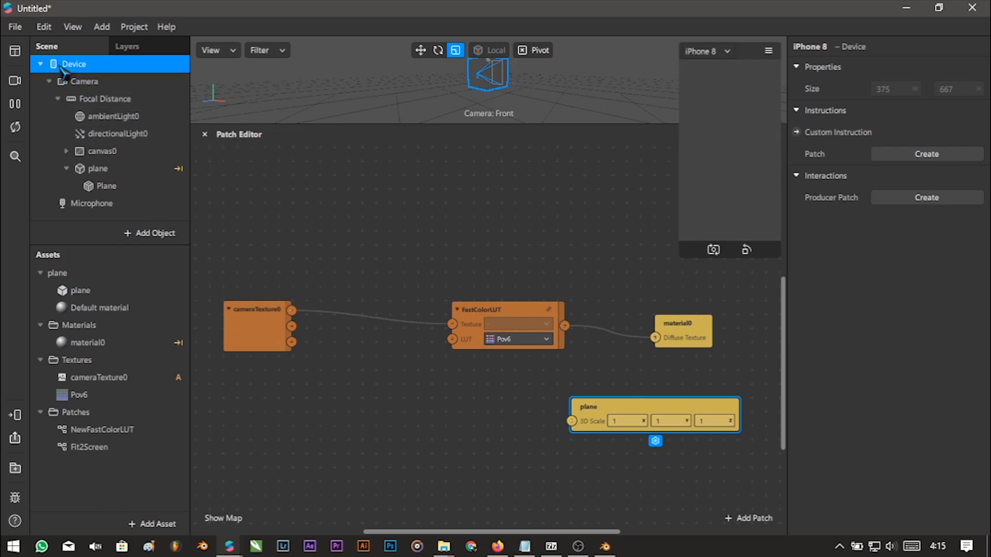
left_click_drag(61, 68, 273, 440)
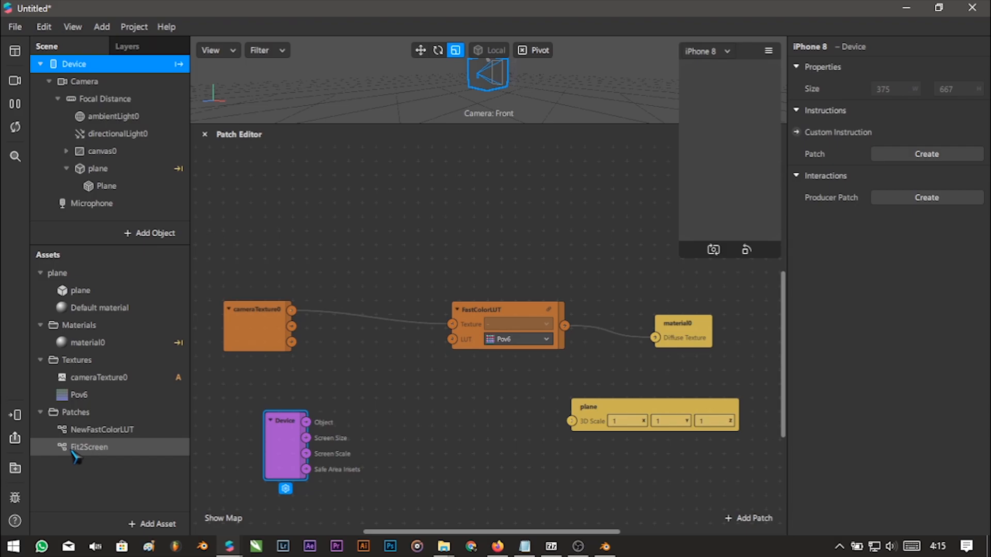
left_click(78, 449)
left_click_drag(79, 454, 436, 436)
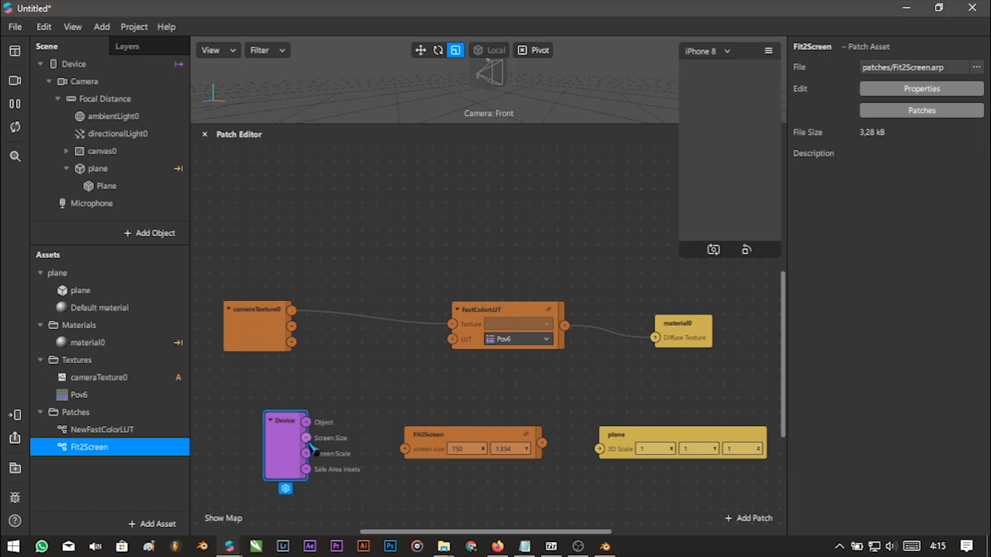
Step: Connect the Device's Screen Size to Fit2Screen and the Fit2Screen output to the plane's 3D Scale
left_click_drag(308, 438, 405, 449)
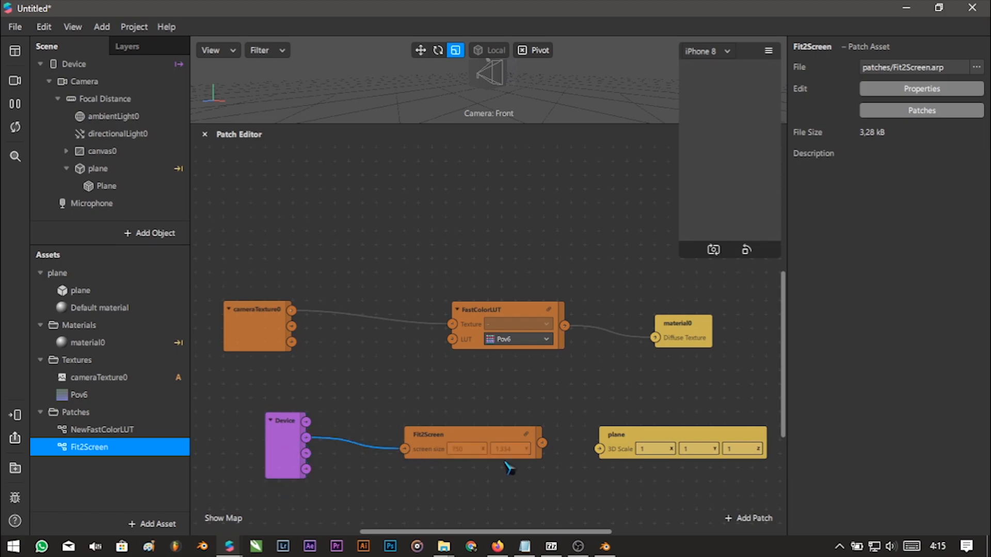
left_click_drag(542, 447, 600, 449)
left_click(644, 454)
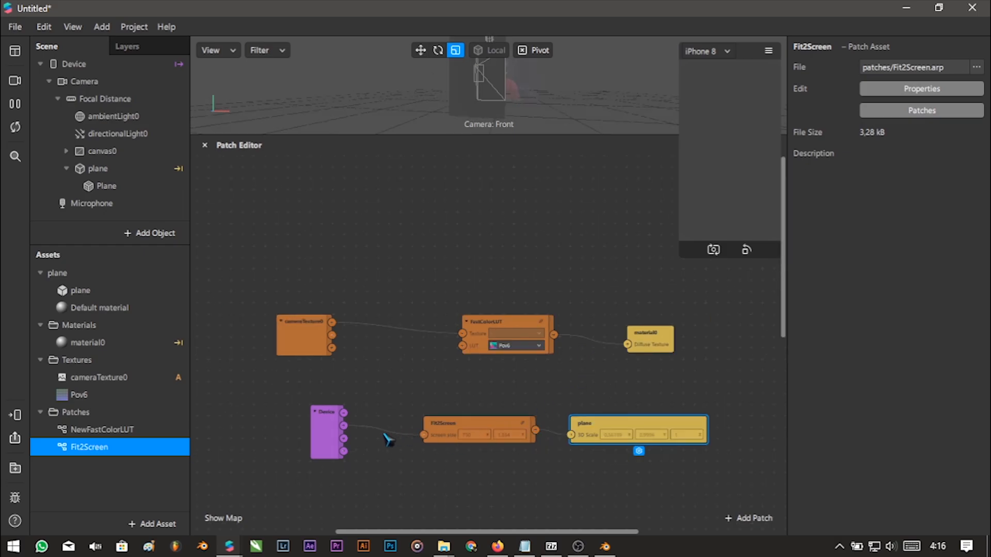
Step: Set the Default material's shader type to Flat and its blend mode to Add
left_click(123, 309)
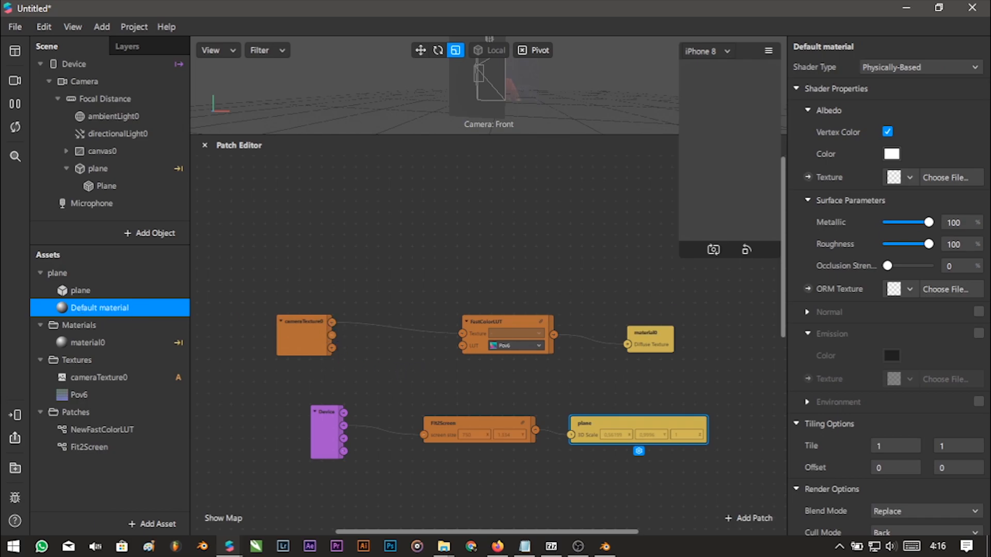
left_click(920, 72)
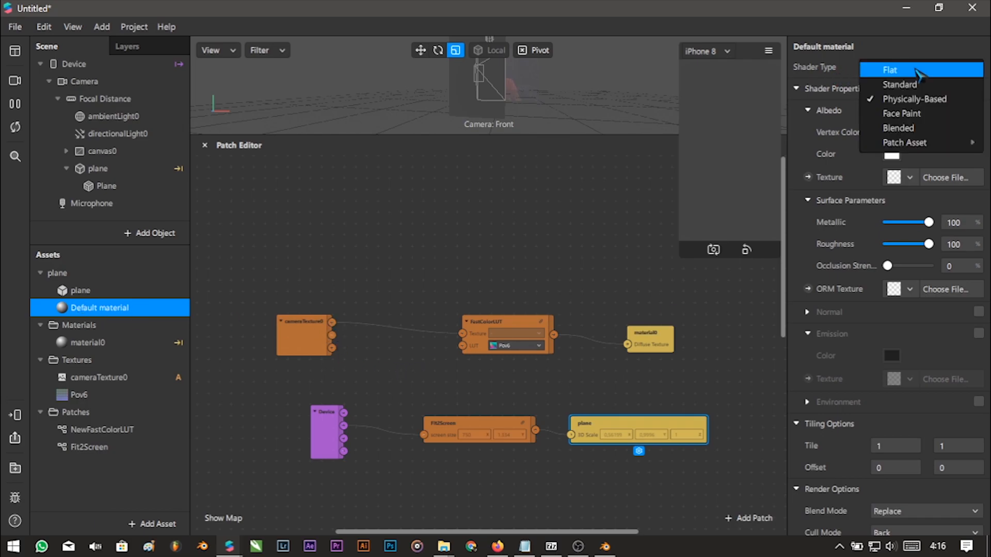
left_click(900, 73)
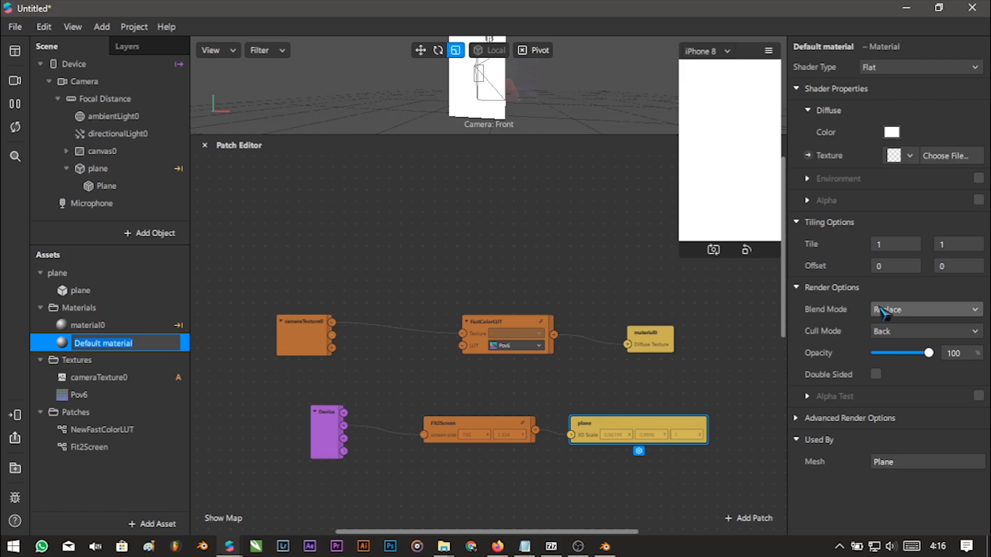
left_click(918, 310)
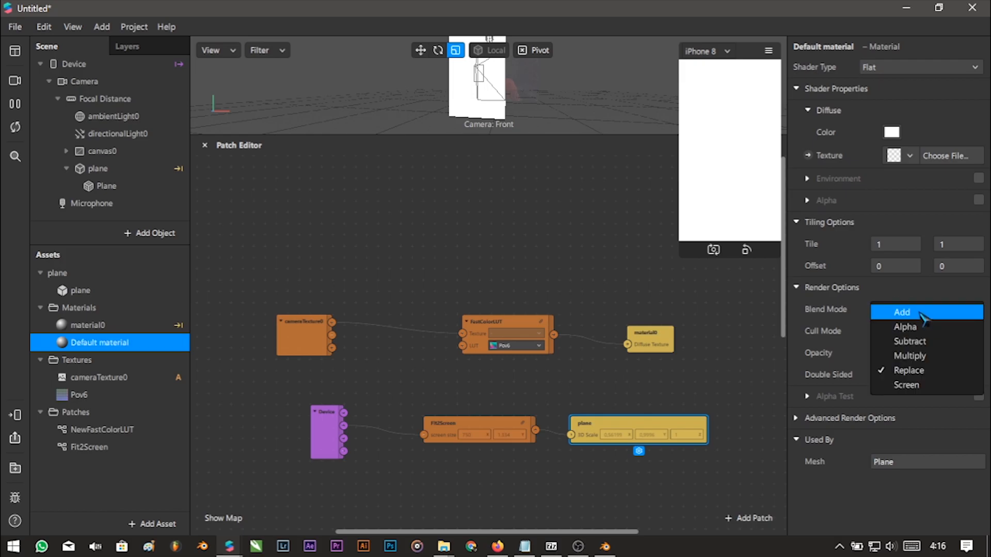
left_click(909, 314)
Step: Try the Default material's opacity at 1% and set it to 10%
left_click(950, 354)
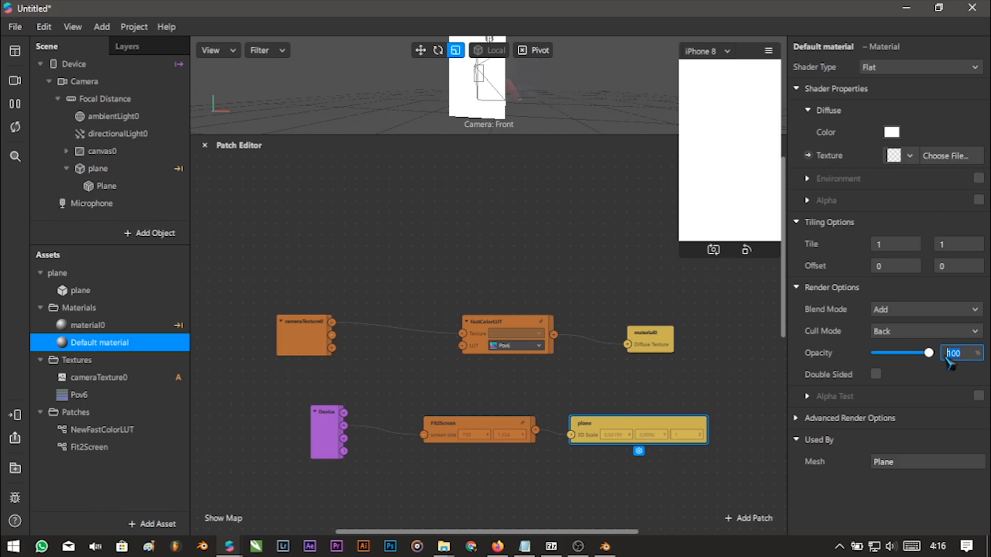
type("0")
key("Return")
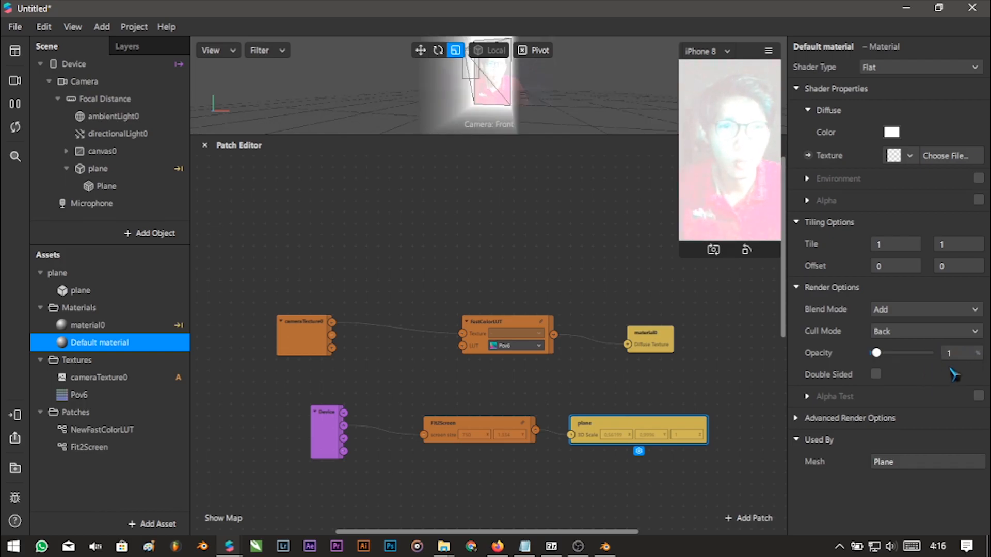
left_click(952, 355)
type("10")
key("Return")
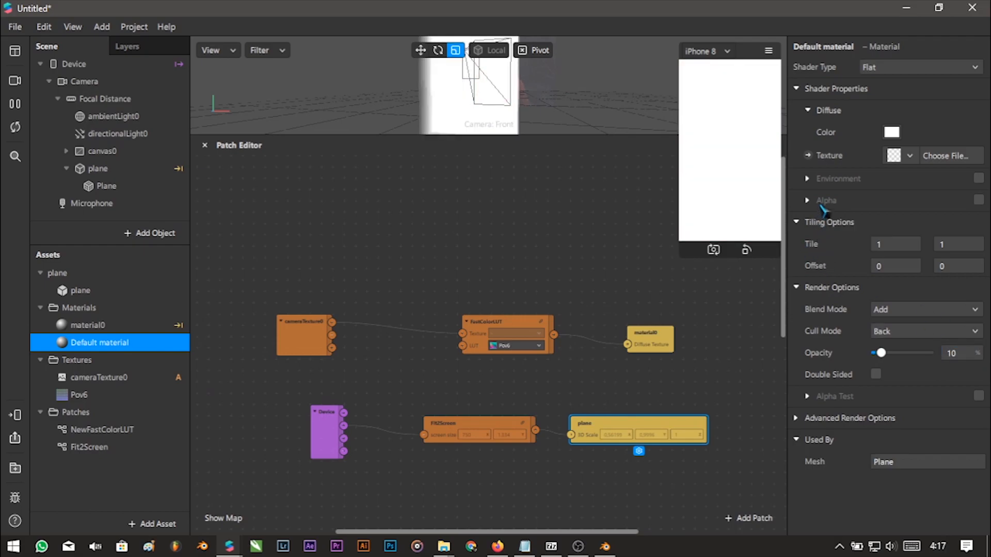
Step: Create a Diffuse Texture patch for the Default material and place it in the empty area above the other patches
left_click(808, 155)
left_click_drag(522, 364, 667, 219)
scroll(594, 227, "up", 3)
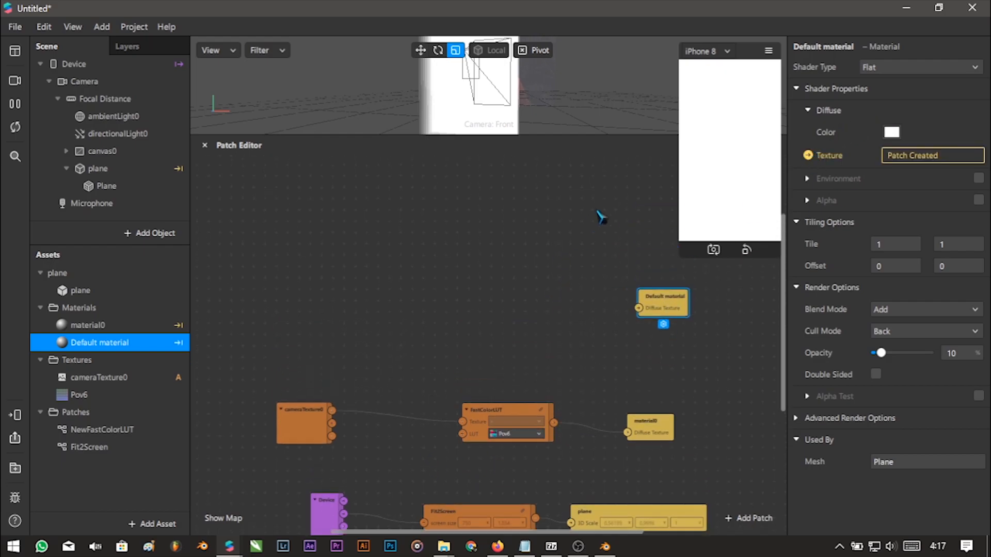
left_click_drag(661, 404, 684, 324)
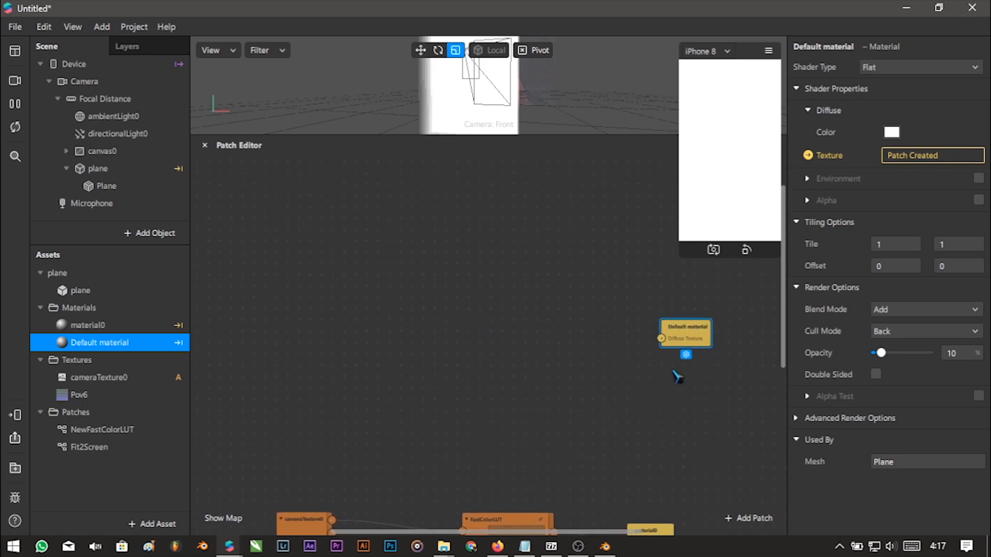
scroll(555, 454, "up", 1)
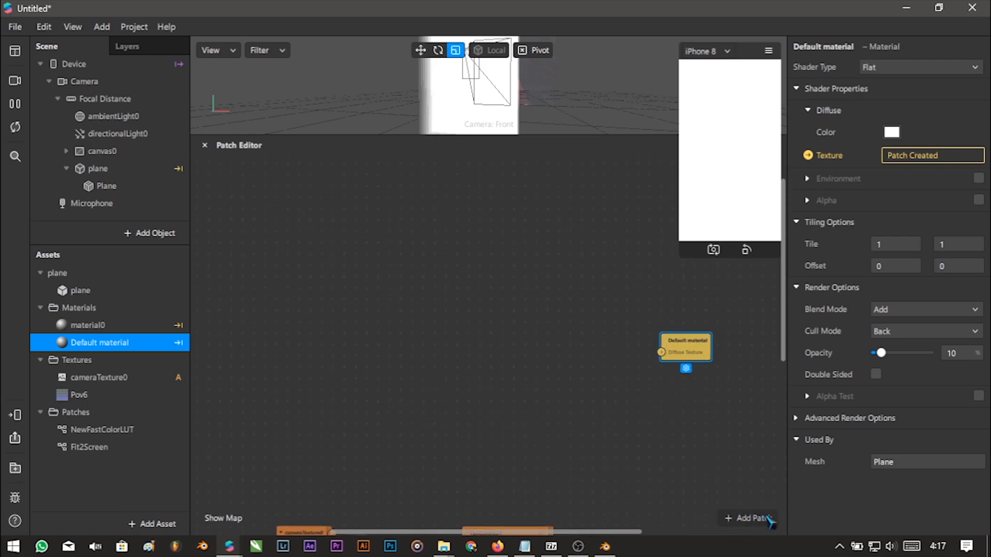
Step: Add a Gradient patch and place it well to the left of the Default material patch
left_click(748, 518)
type("g")
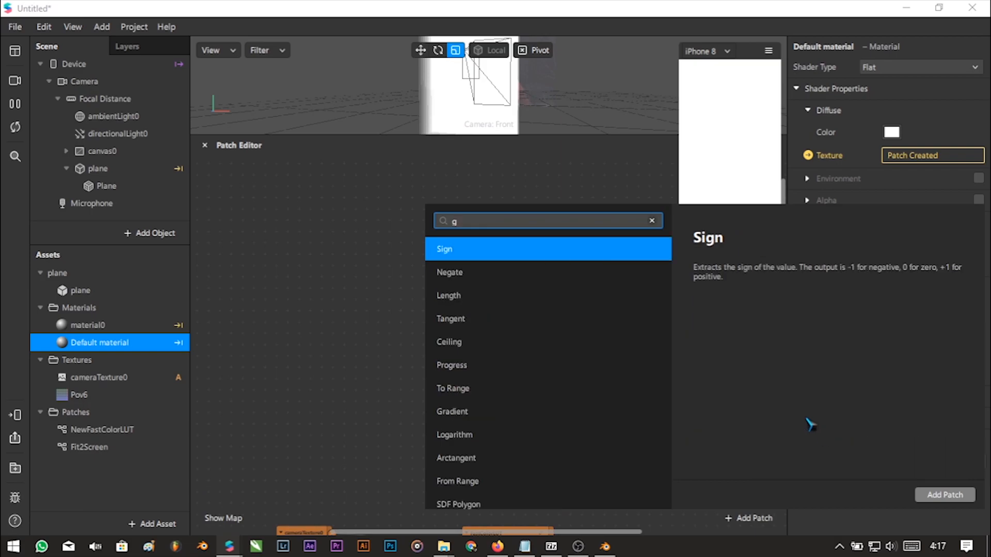
type("ra")
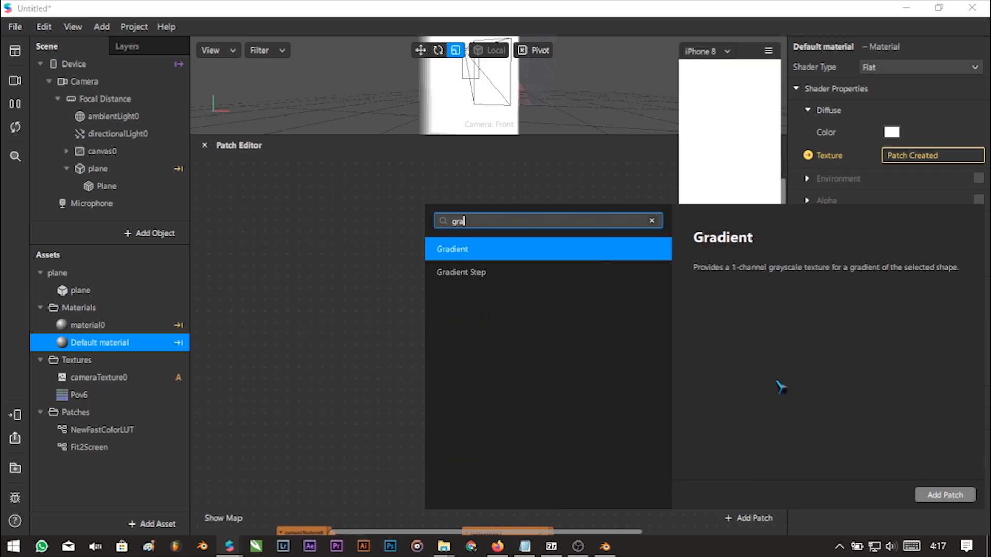
double_click(522, 259)
left_click_drag(517, 357, 324, 363)
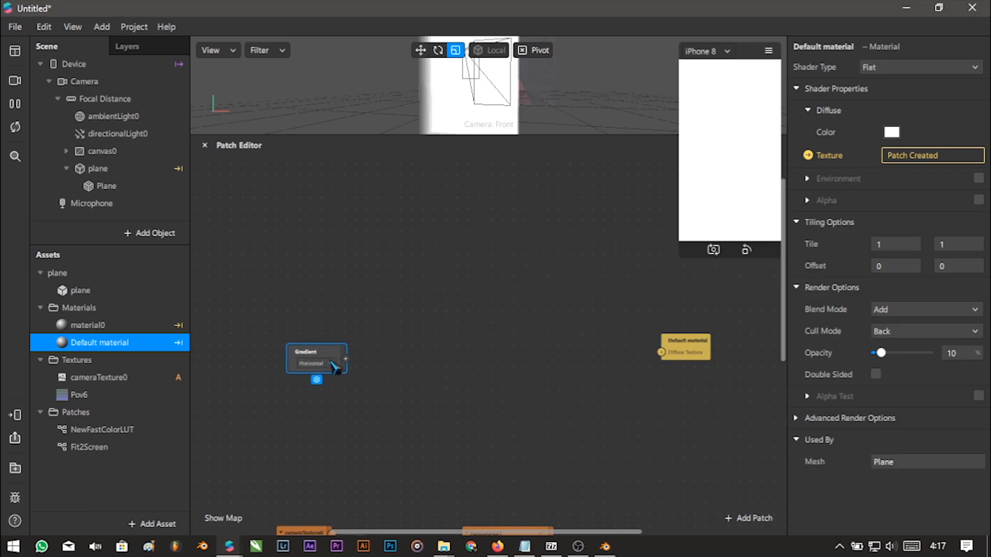
Step: Add a Smooth Step patch beside the Gradient patch and place a duplicate of it directly below
scroll(593, 433, "down", 3)
left_click(744, 533)
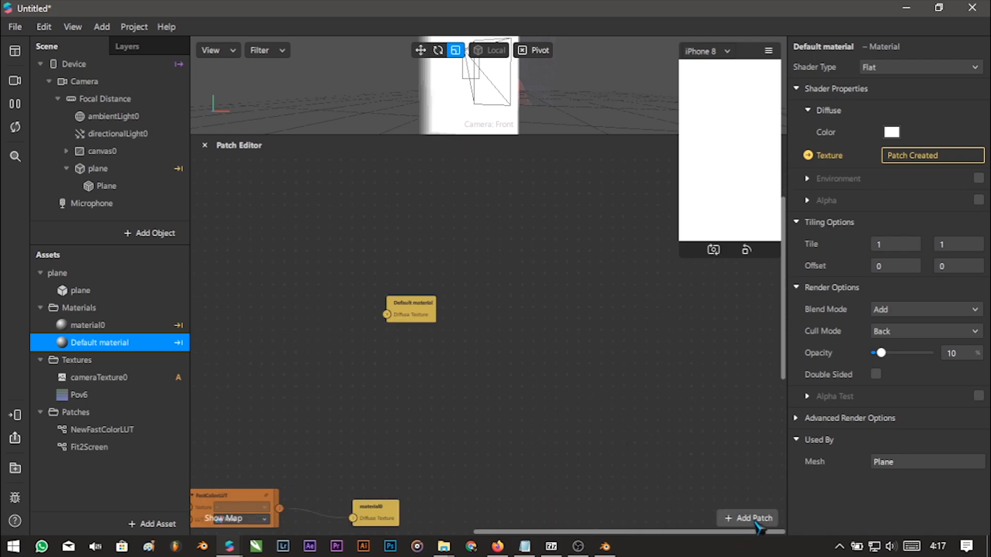
left_click_drag(554, 533, 418, 533)
left_click(749, 519)
type("smo")
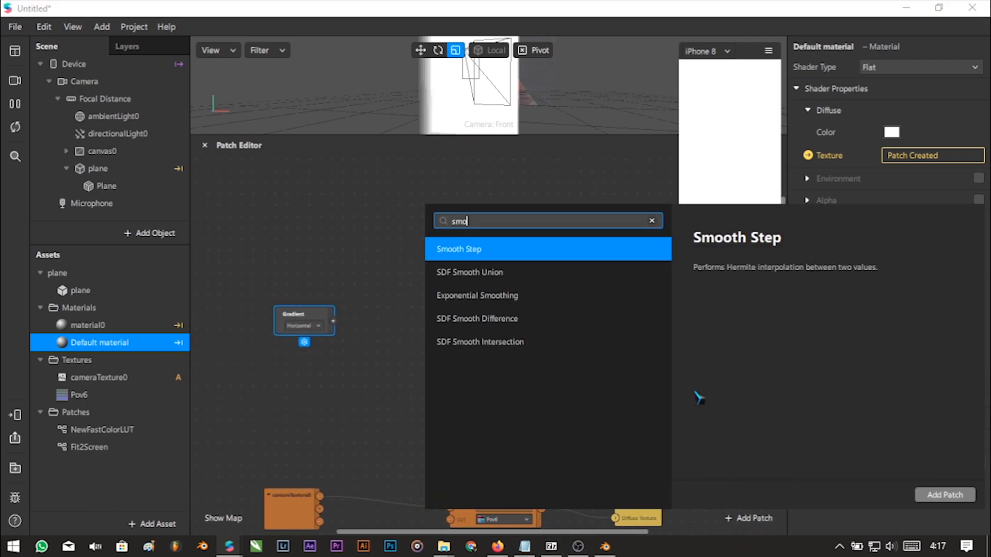
double_click(478, 256)
left_click_drag(539, 382, 481, 351)
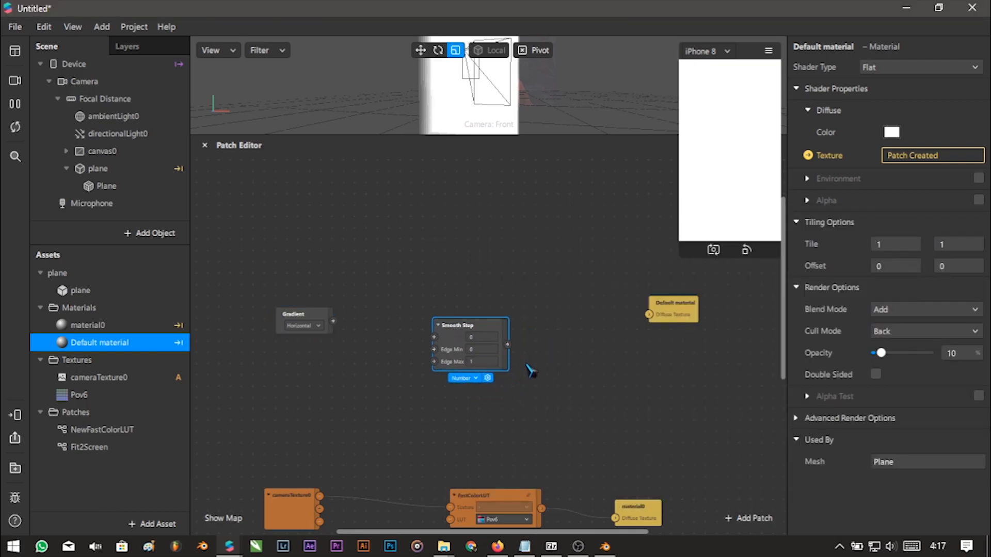
key("ctrl+d")
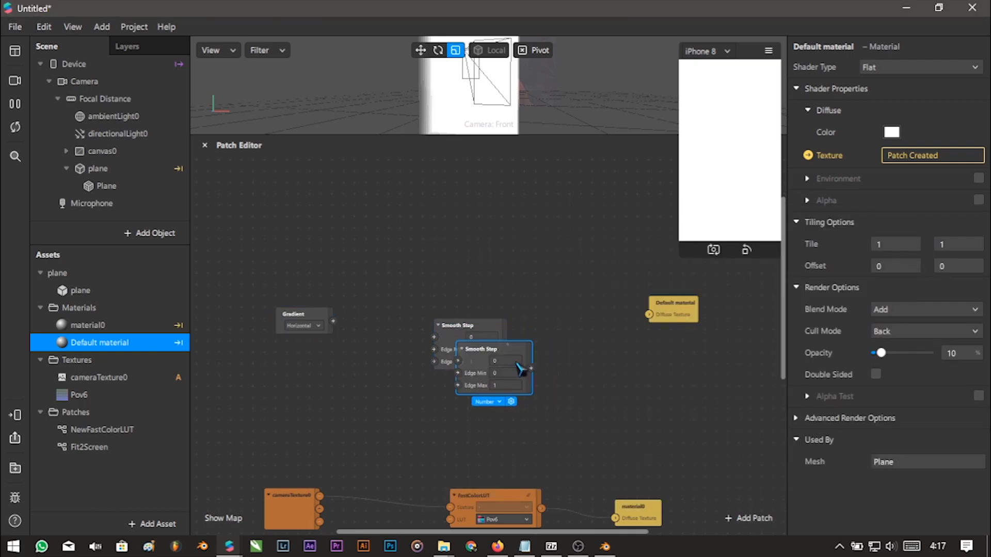
left_click_drag(477, 360, 459, 427)
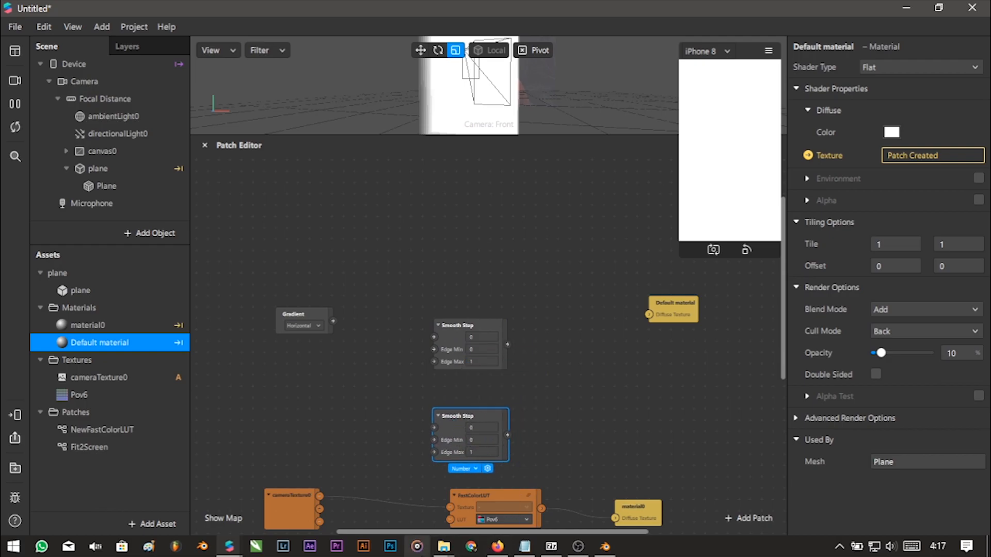
Step: Add a Color Space patch and place it between the Smooth Step and Default material patches
left_click(751, 518)
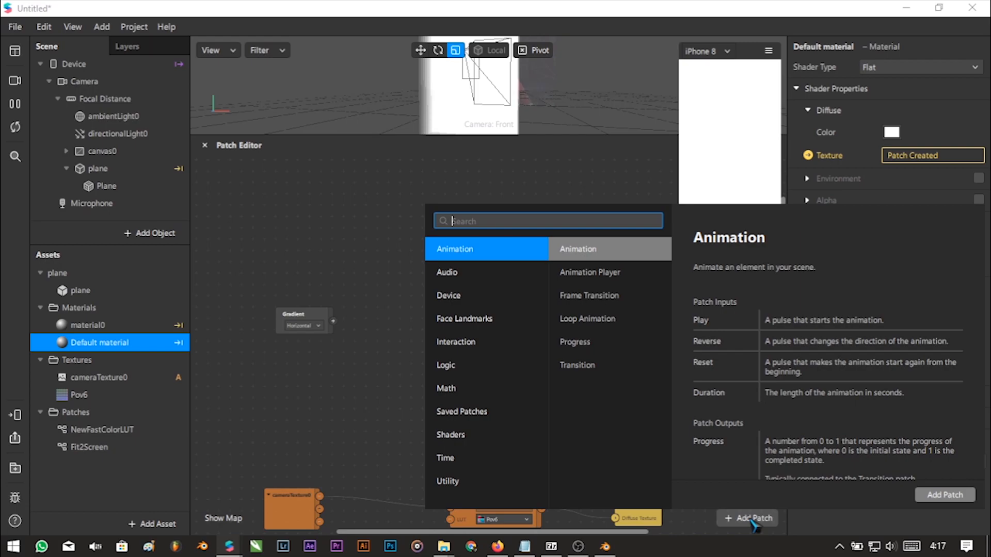
type("color")
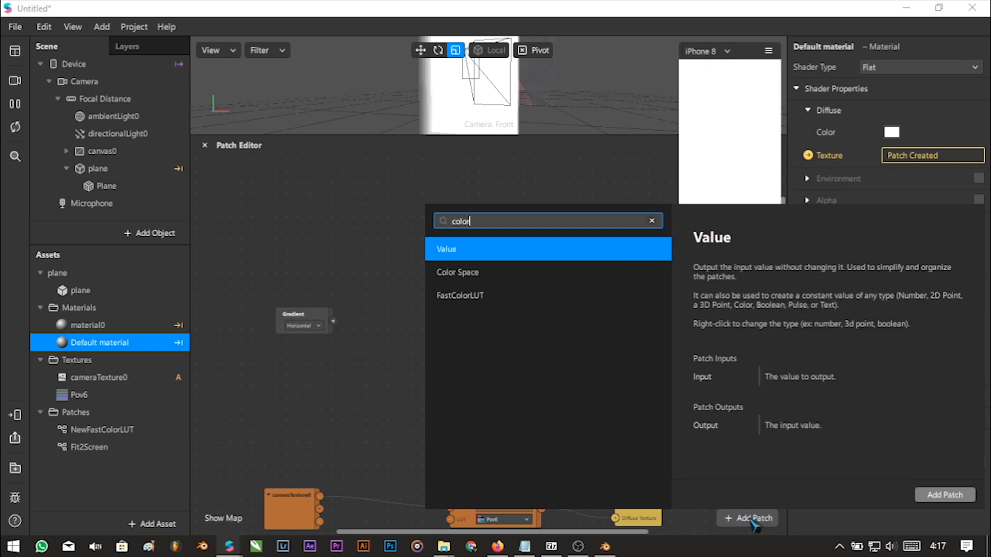
left_click(467, 274)
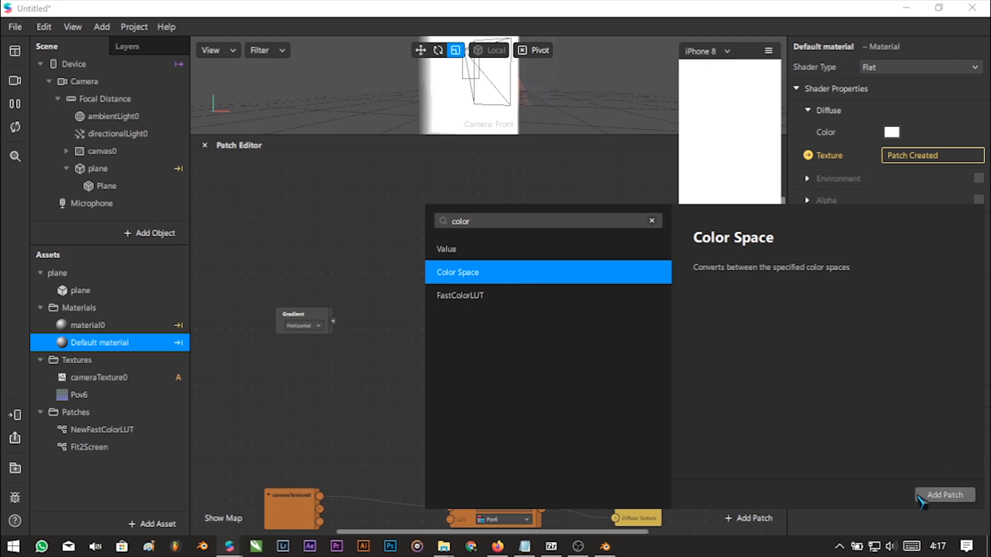
left_click(952, 496)
left_click_drag(531, 397, 574, 314)
Step: Add a Multiply patch and a Pack patch to the patch graph
left_click(768, 521)
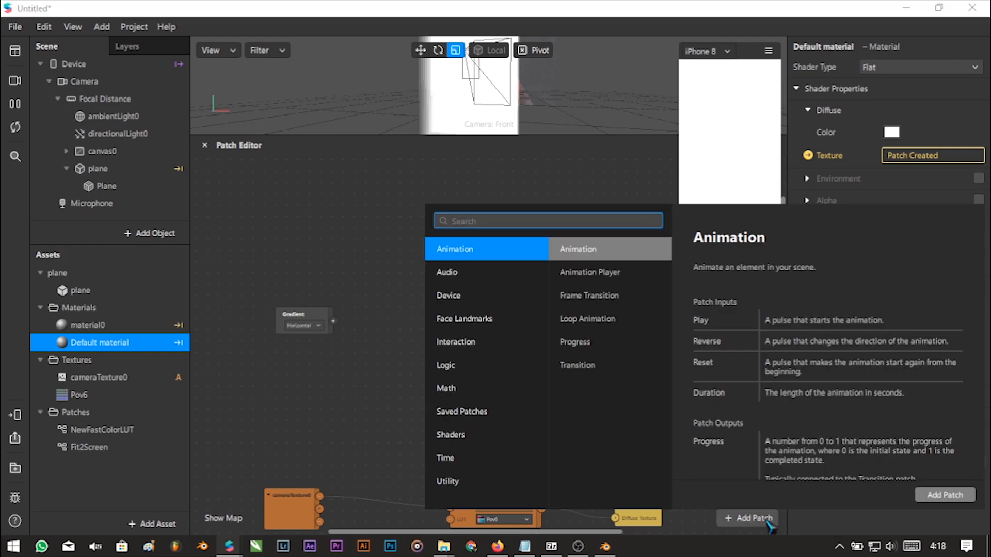
type("multi")
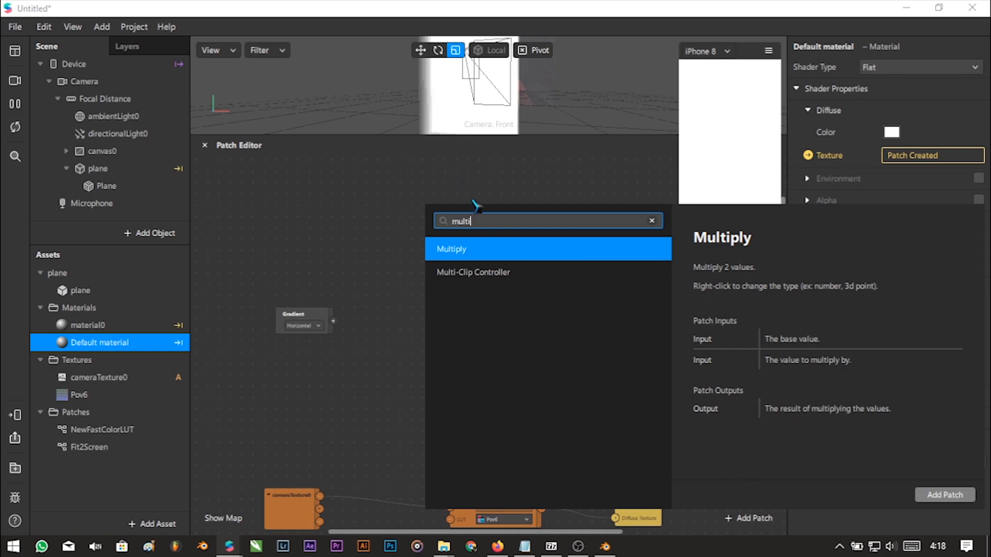
left_click(468, 254)
left_click(751, 519)
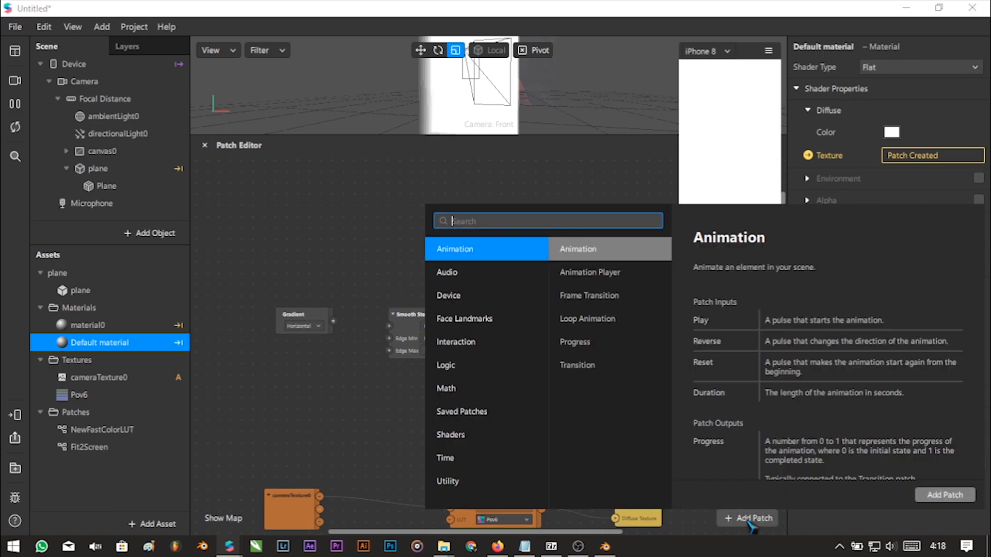
type("pack")
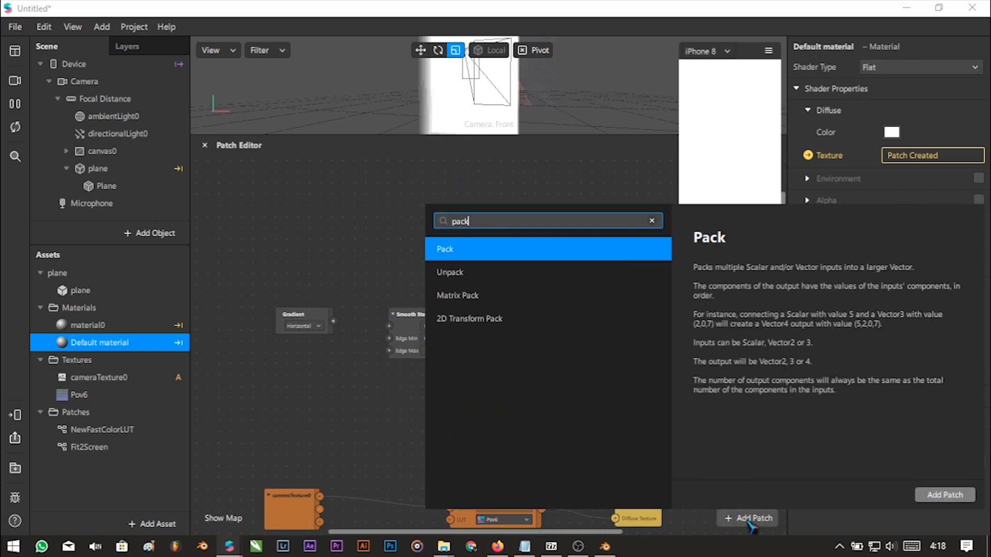
double_click(492, 250)
Step: Arrange the patches with Pack between the upper Smooth Step and Color Space, and Multiply below Color Space near the Default material patch
left_click_drag(507, 363, 474, 324)
left_click_drag(554, 321, 570, 327)
left_click_drag(633, 385, 610, 418)
left_click_drag(726, 378, 690, 378)
scroll(587, 420, "down", 3)
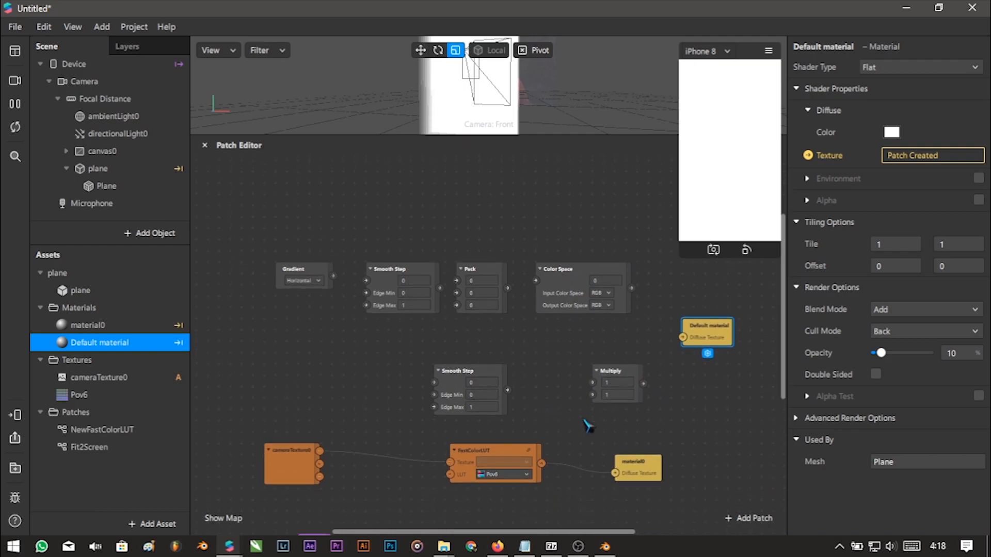
Step: Connect the Gradient to the upper Smooth Step and the first cameraTexture0 output to the lower Smooth Step, moving the lower one slightly left
left_click_drag(324, 289, 373, 286)
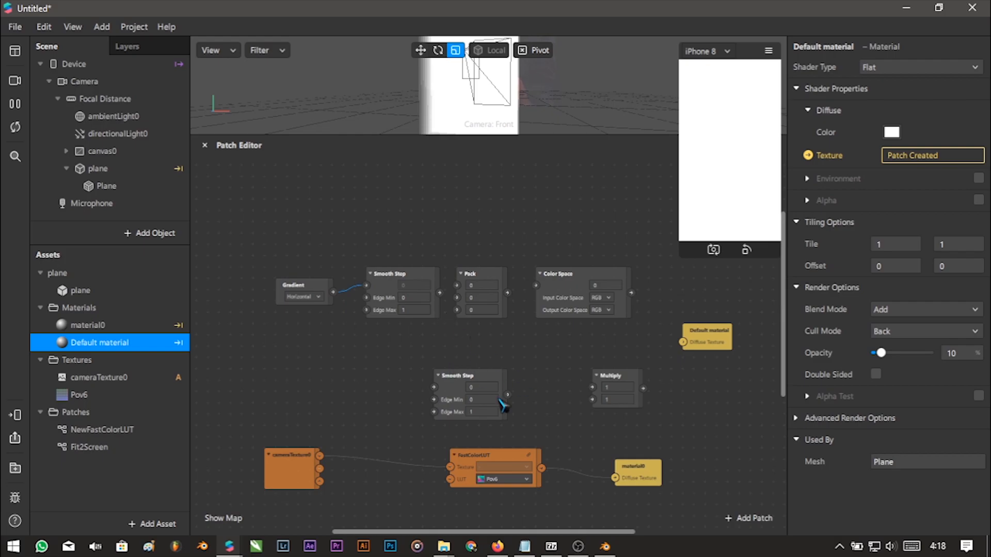
left_click(320, 457)
left_click_drag(450, 381, 427, 381)
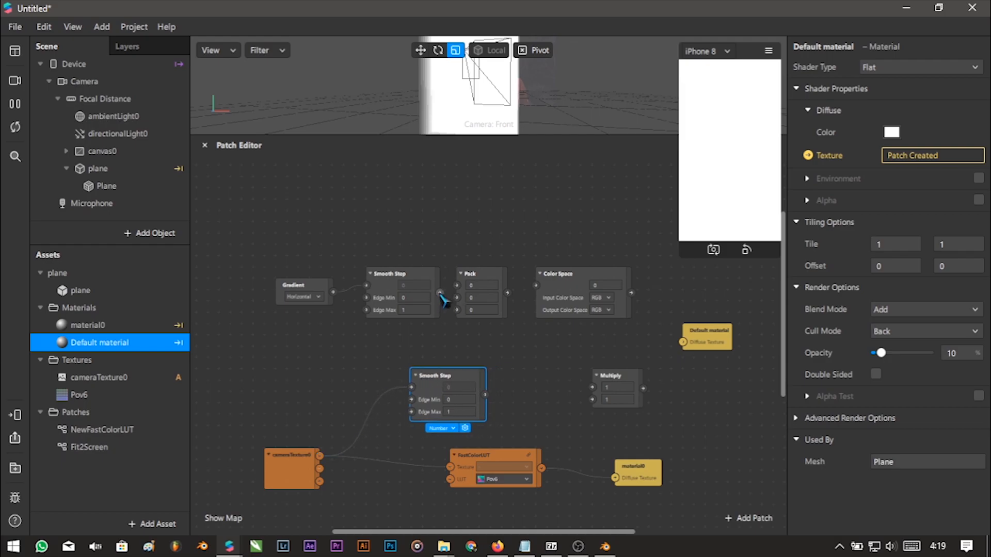
Step: Wire the upper Smooth Step through the Pack patch, set to Vector 4, into the Color Space patch
left_click_drag(440, 293, 494, 273)
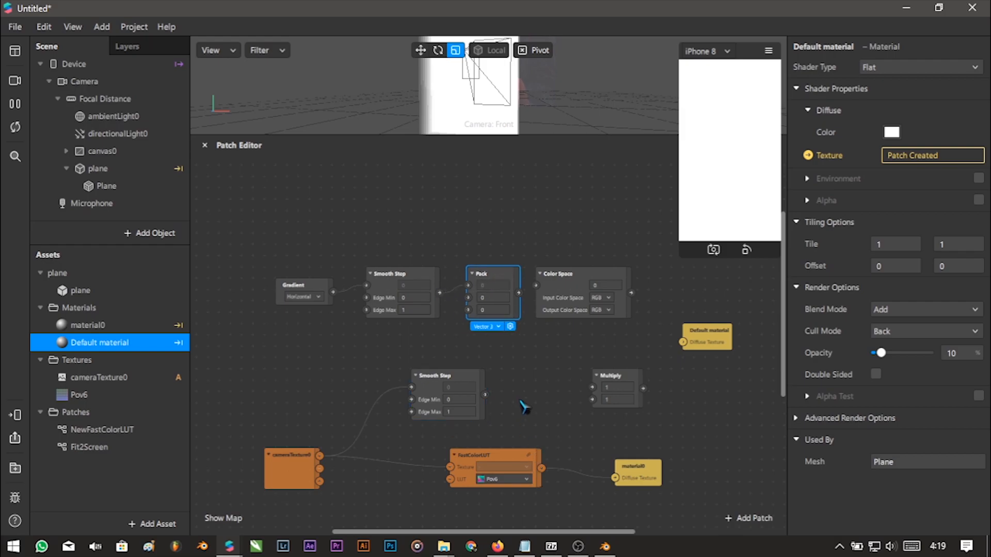
scroll(524, 408, "up", 2)
left_click(490, 305)
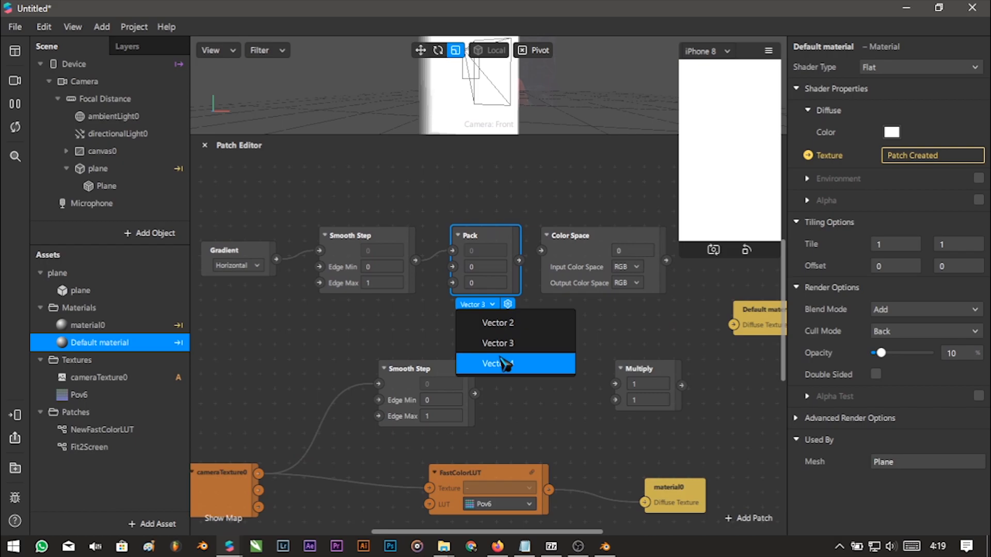
left_click(505, 364)
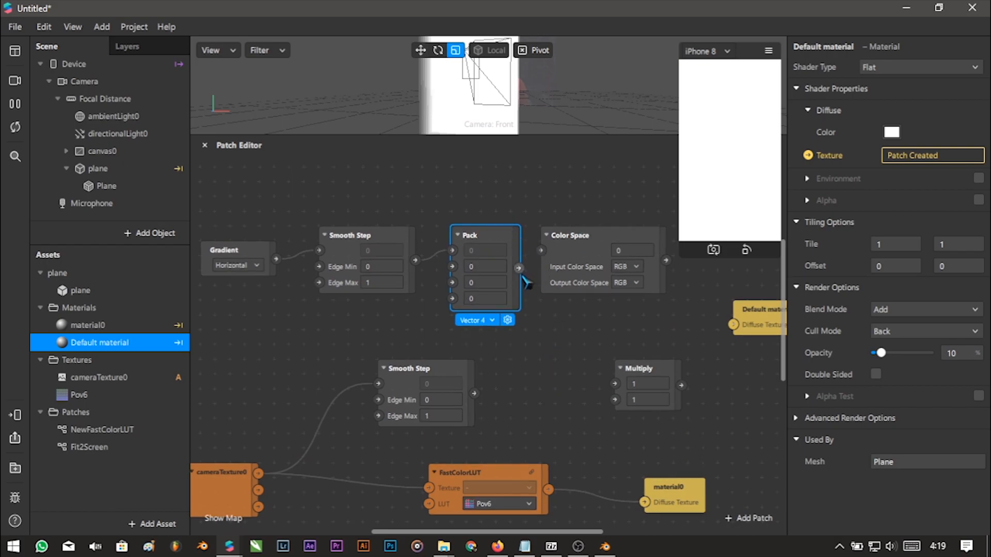
left_click_drag(520, 269, 541, 251)
Step: Feed the lower Smooth Step and the Color Space output into Multiply, and connect its result to the Default material's Diffuse Texture
left_click(461, 382)
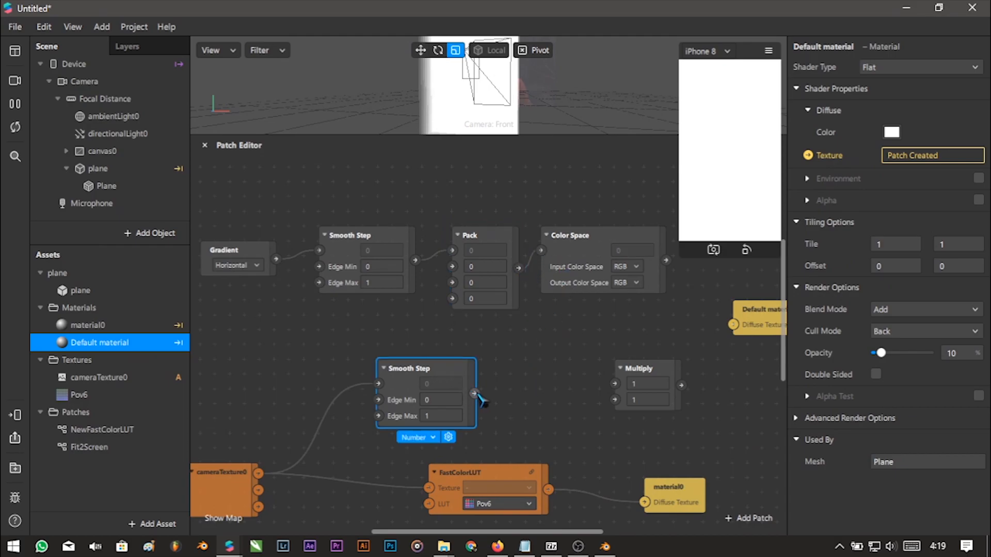
left_click_drag(475, 394, 615, 384)
left_click(638, 380)
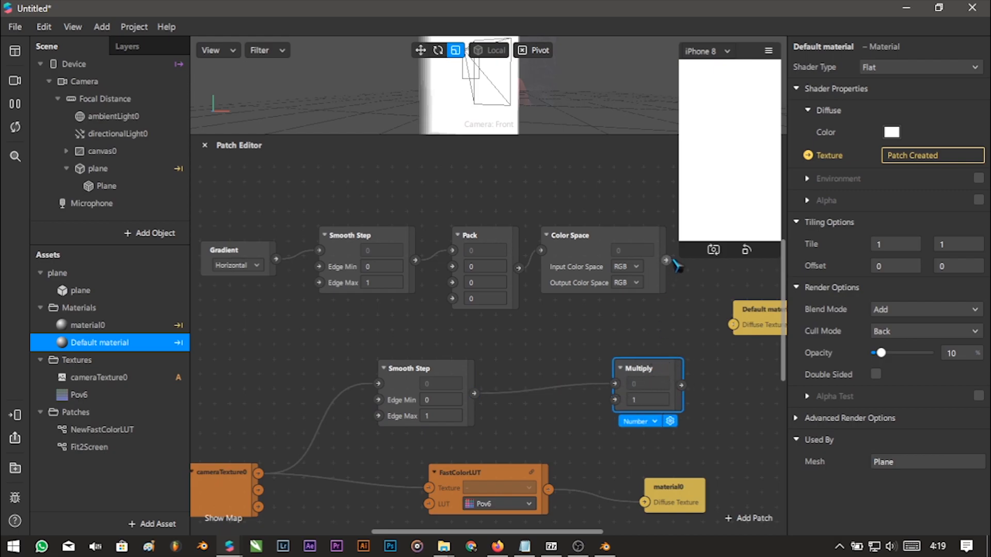
left_click_drag(667, 261, 615, 400)
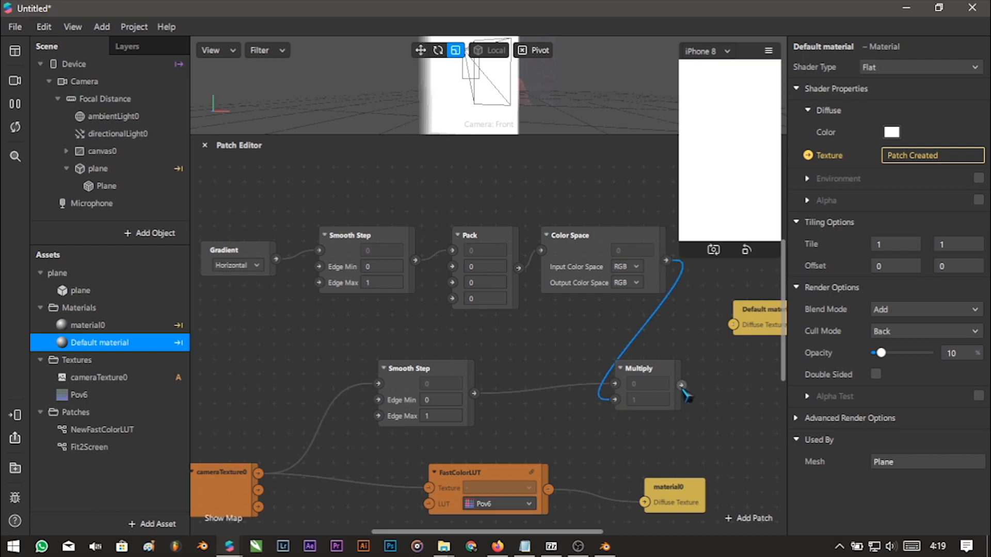
left_click_drag(682, 386, 734, 325)
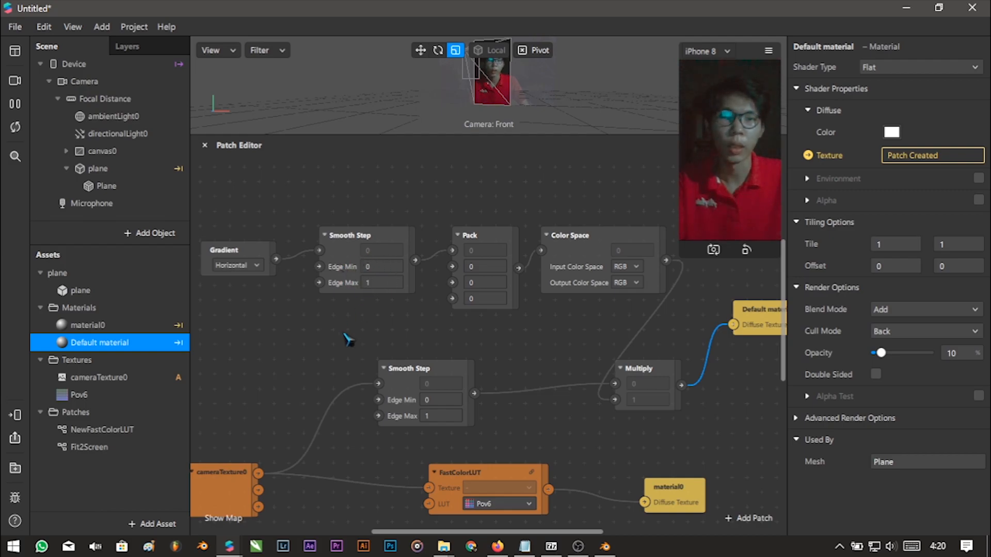
Step: Set Edge Min 0.4 and Edge Max 0.7 on the upper Smooth Step, and Edge Min 0.6 and Edge Max 0.7 on the lower one
left_click(355, 236)
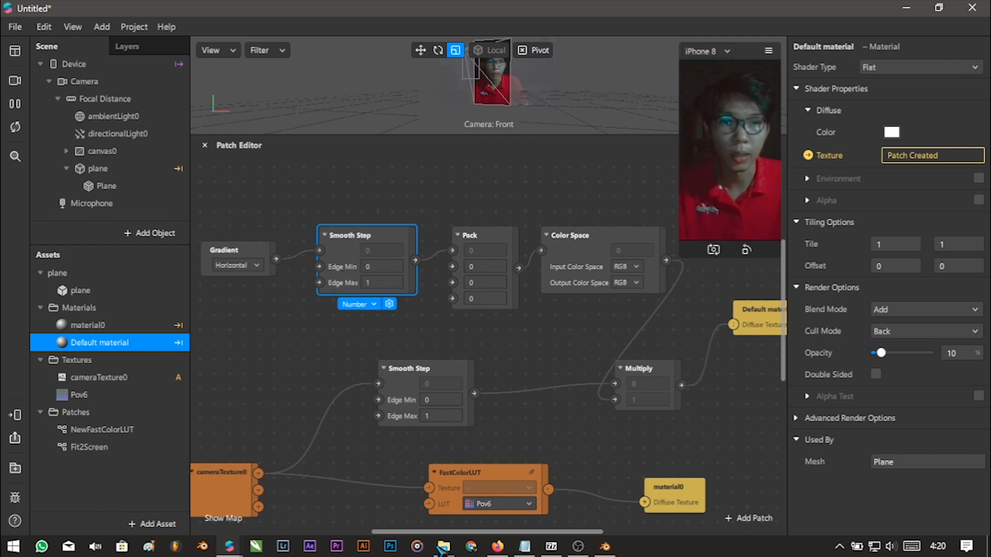
left_click(381, 267)
type(".4")
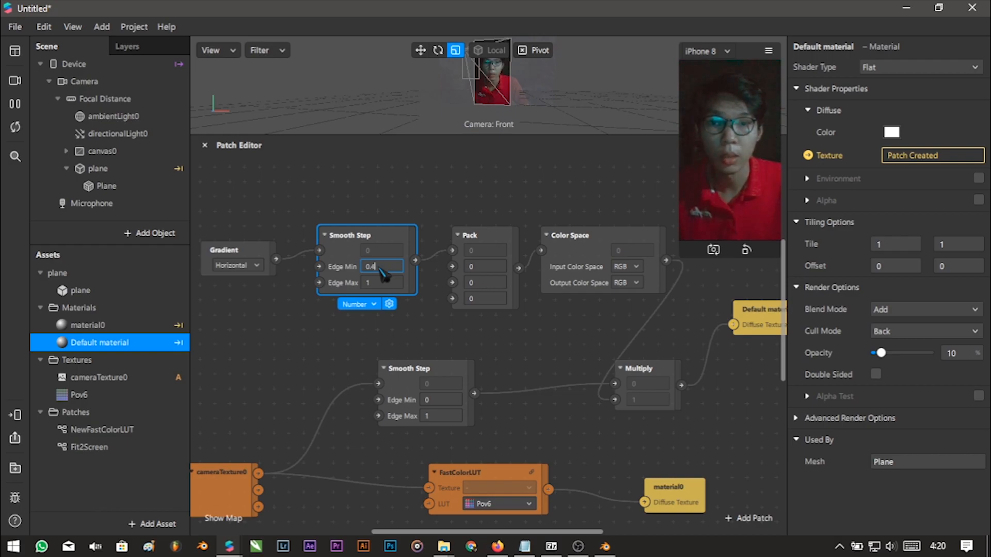
key("Return")
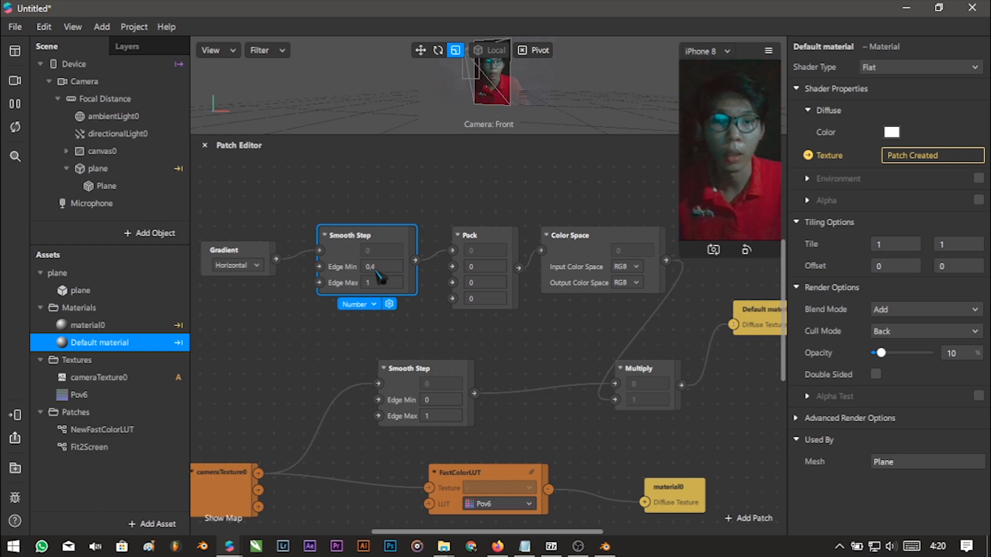
left_click(363, 285)
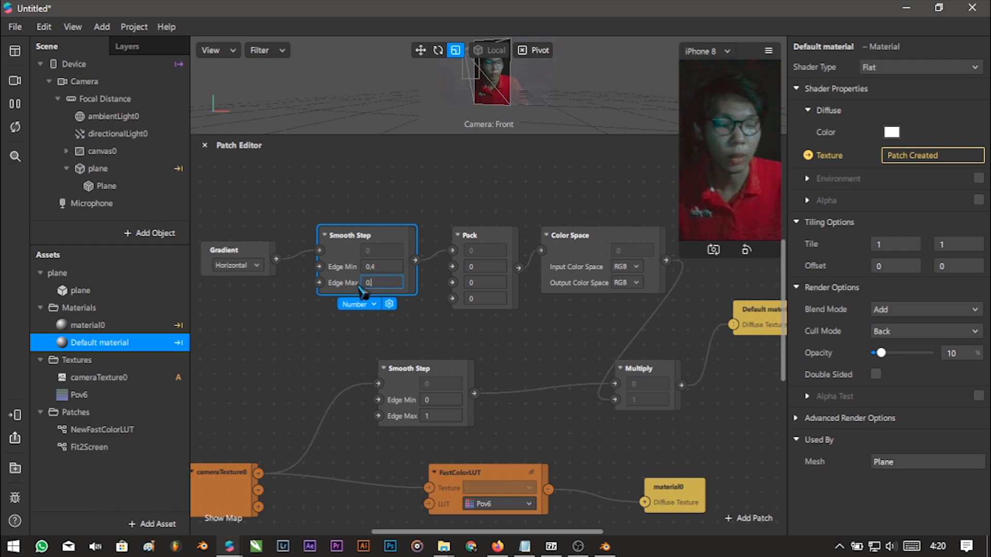
type("0.7")
key("Return")
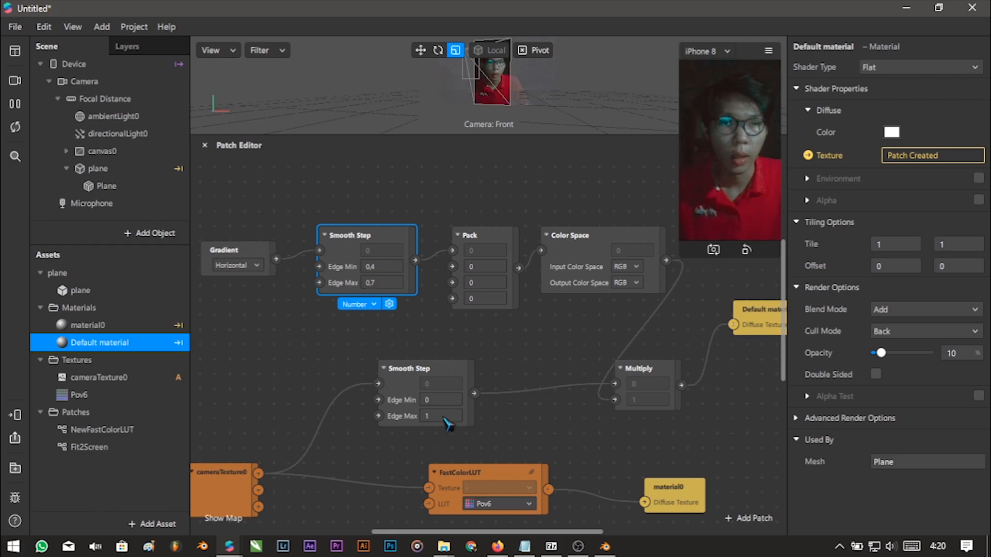
left_click(426, 401)
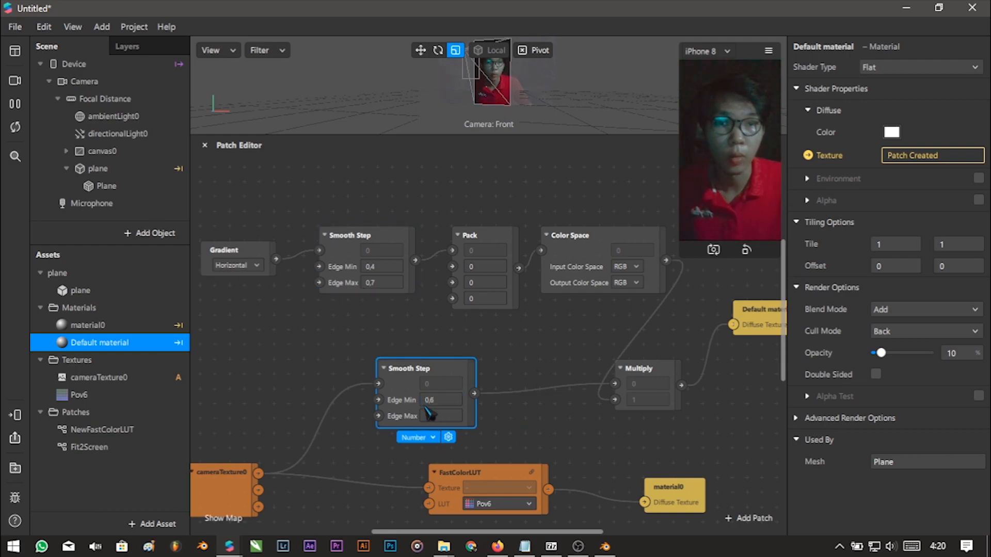
left_click(423, 416)
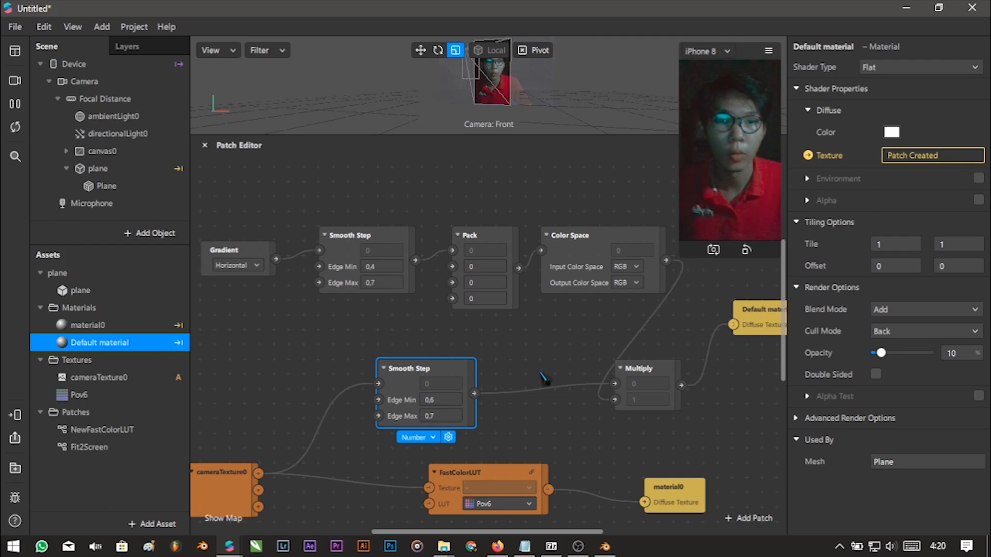
Step: Set the Pack patch's second, third and fourth inputs to 1, 0.5 and 1
left_click(481, 284)
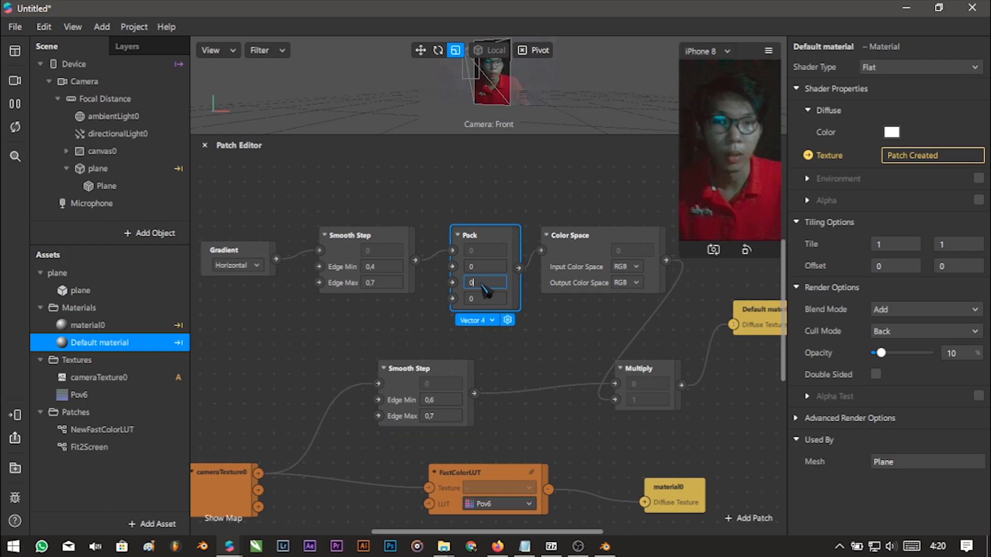
type(".5")
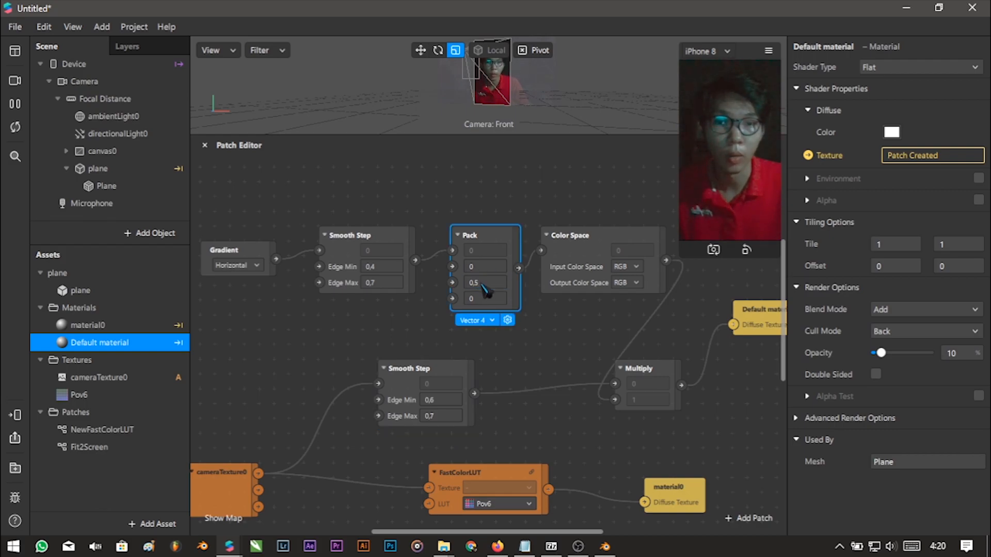
left_click(470, 267)
type("1")
left_click(471, 298)
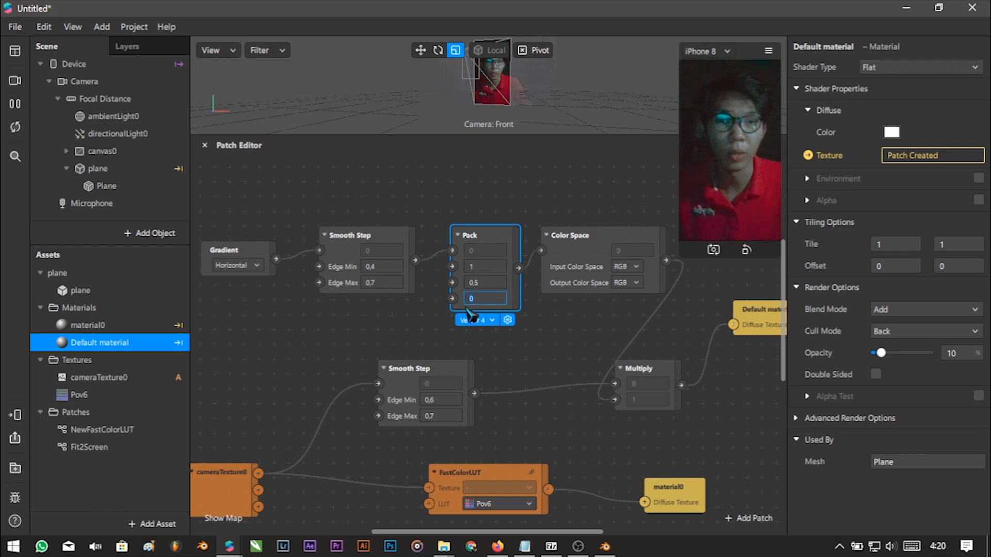
type("1")
key("Return")
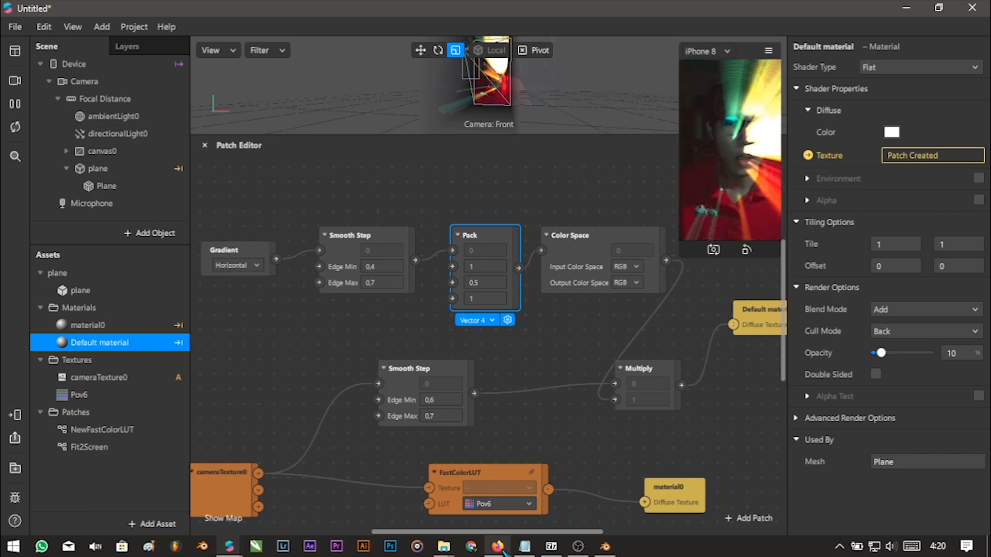
Step: Try HSV as the Color Space patch's input color space and switch it back to RGB
scroll(549, 411, "right", 2)
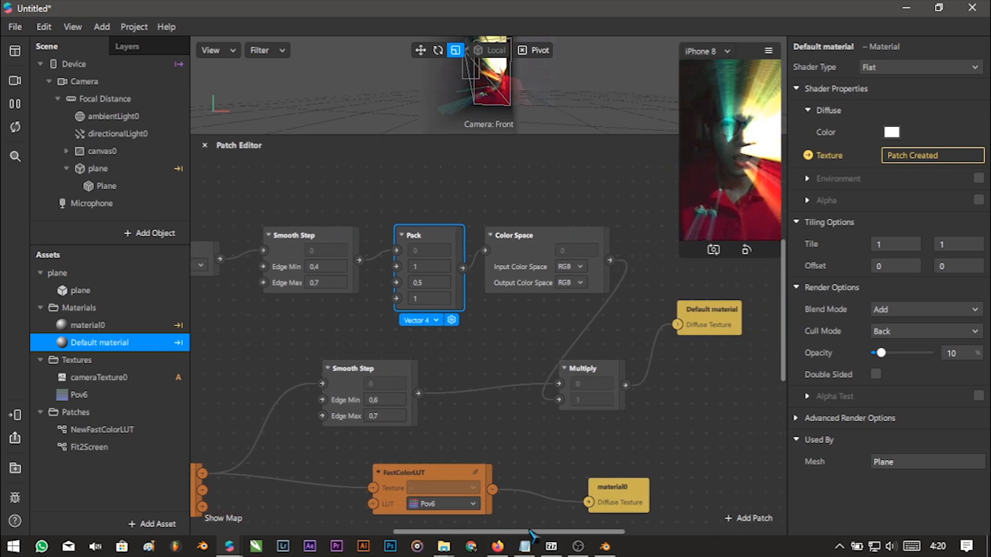
left_click(567, 267)
left_click(564, 283)
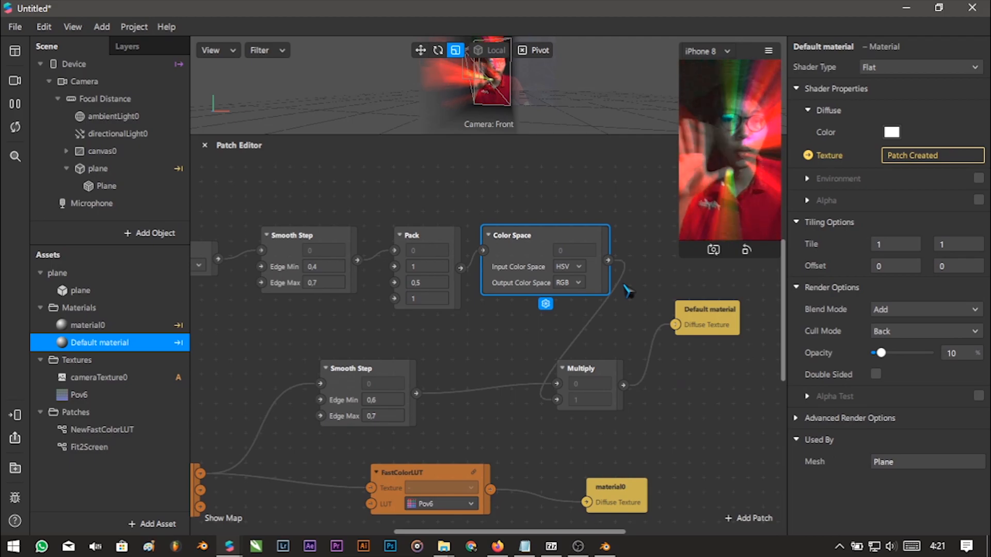
left_click(574, 269)
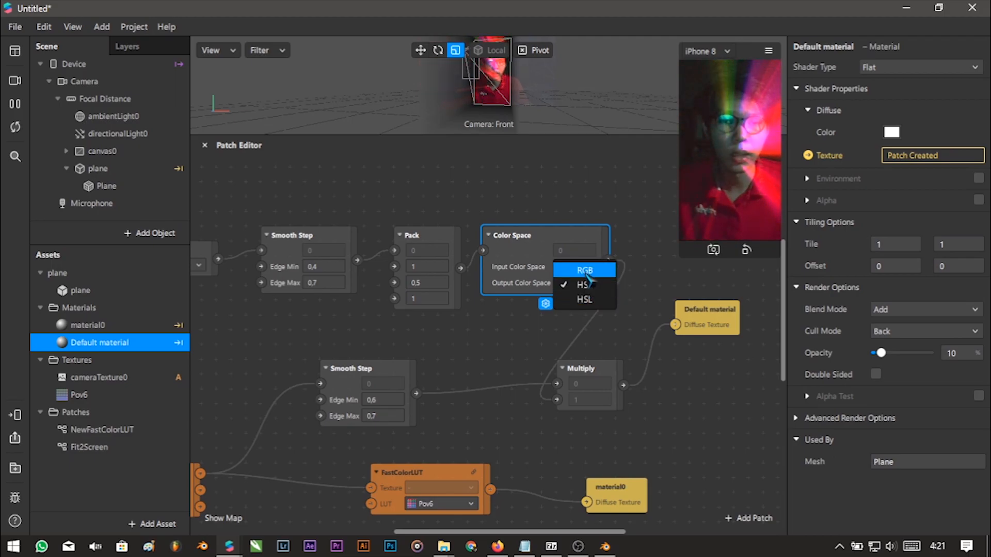
left_click(584, 270)
Step: Set the Color Space patch's output color space to HSL
left_click(571, 283)
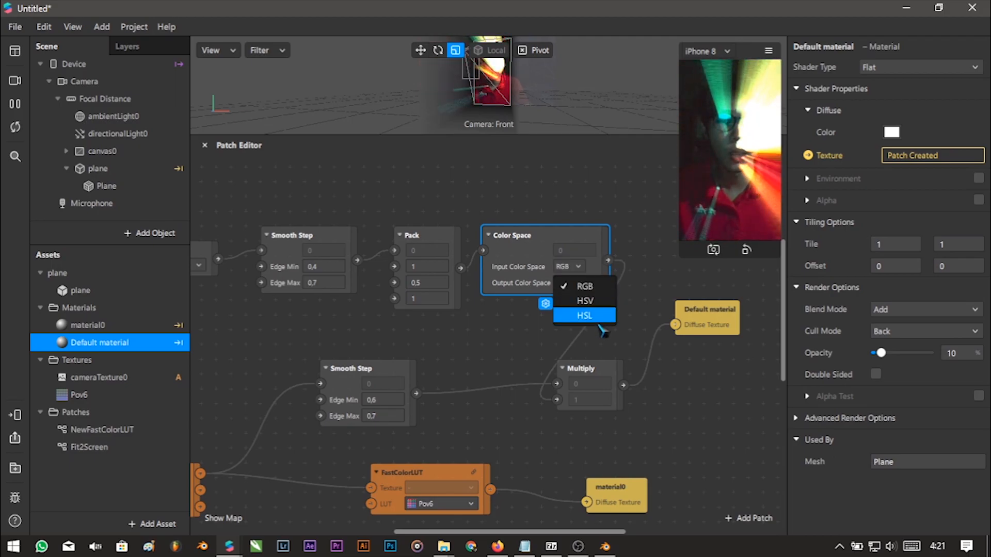
left_click(589, 317)
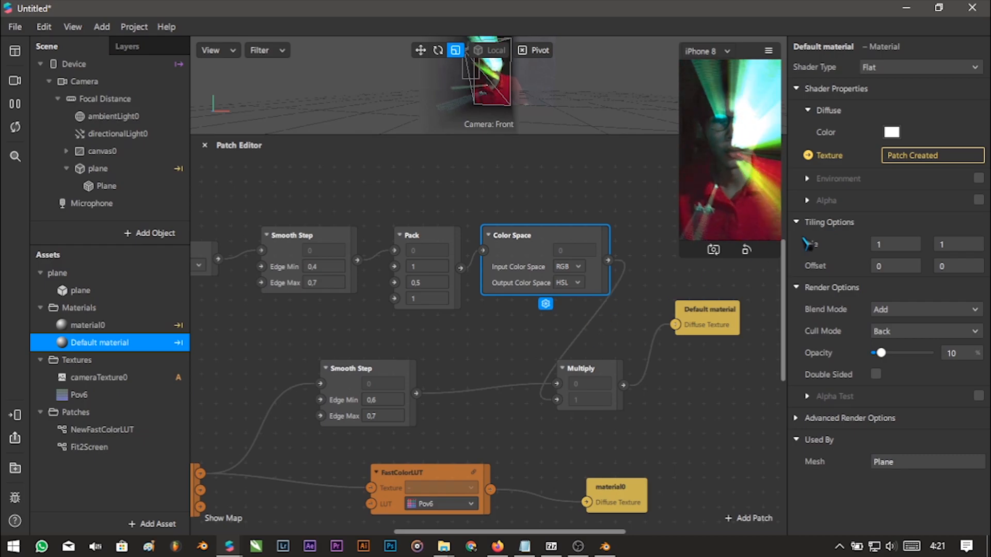
Step: Try magenta shades for the Default material's diffuse color and change it to a bright red
left_click(892, 133)
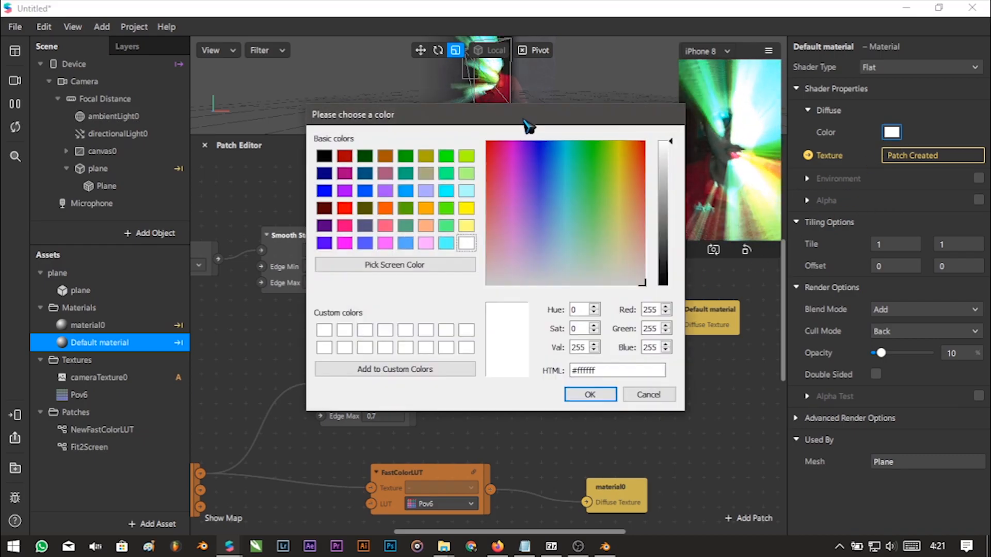
left_click_drag(525, 121, 366, 123)
left_click_drag(445, 209, 347, 146)
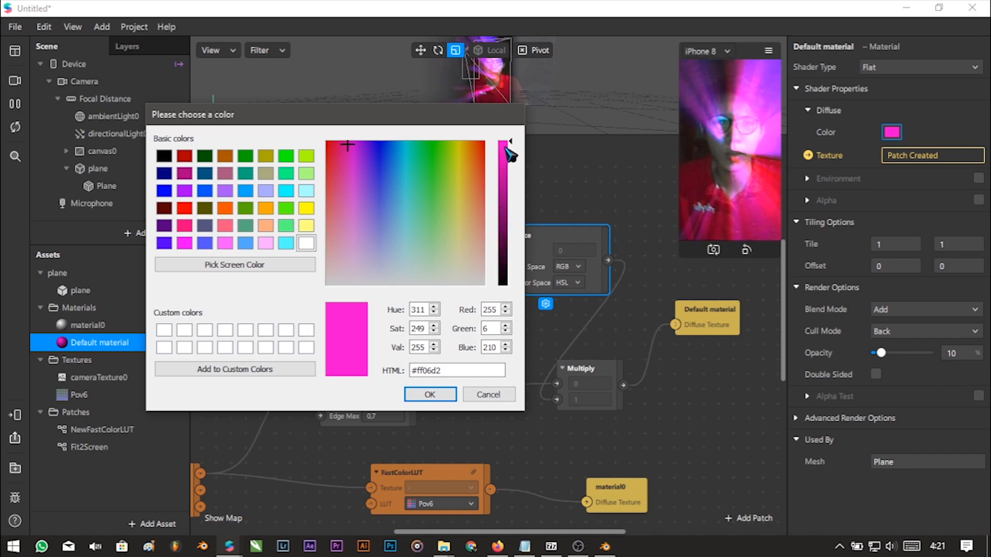
left_click_drag(512, 150, 516, 242)
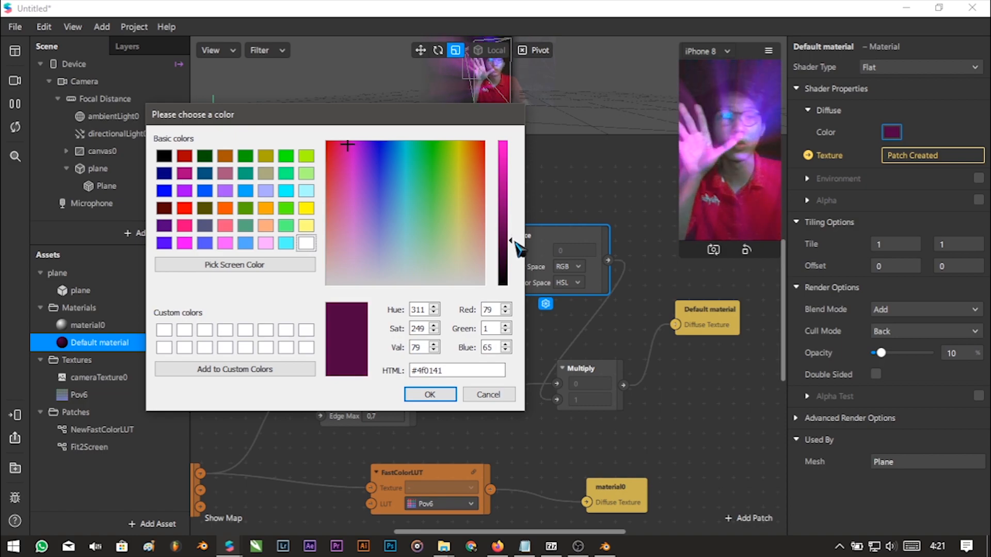
left_click_drag(516, 242, 521, 198)
left_click_drag(333, 116, 692, 279)
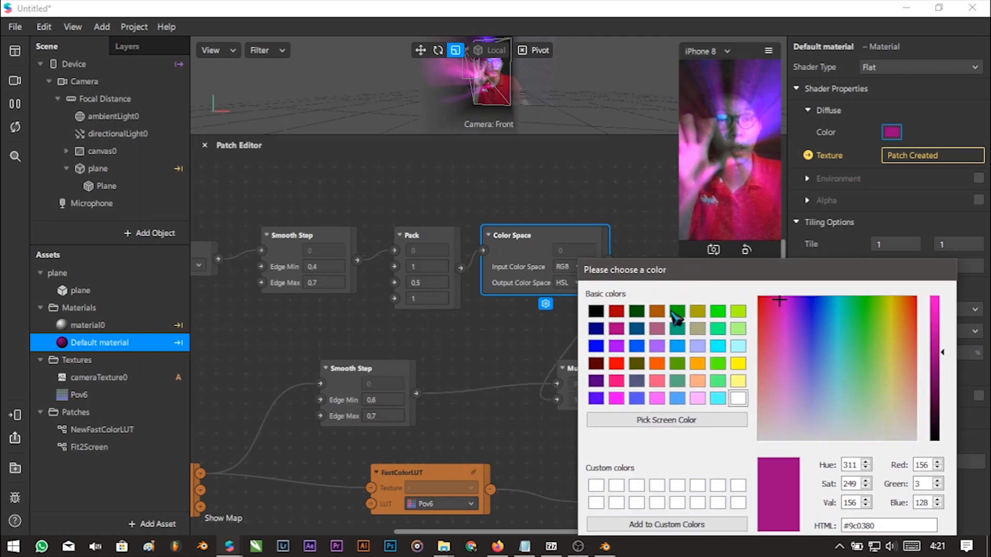
left_click_drag(692, 274, 391, 142)
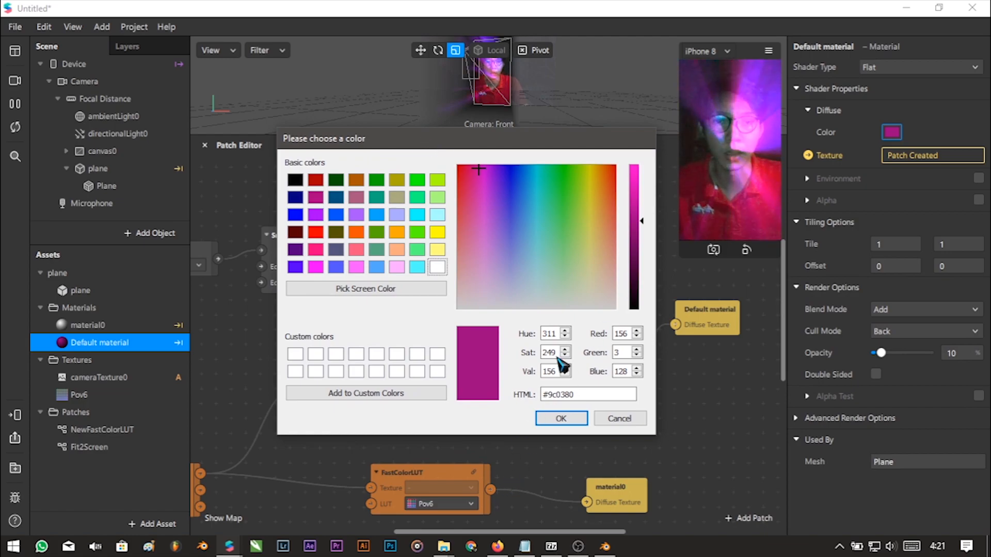
left_click_drag(529, 190, 618, 166)
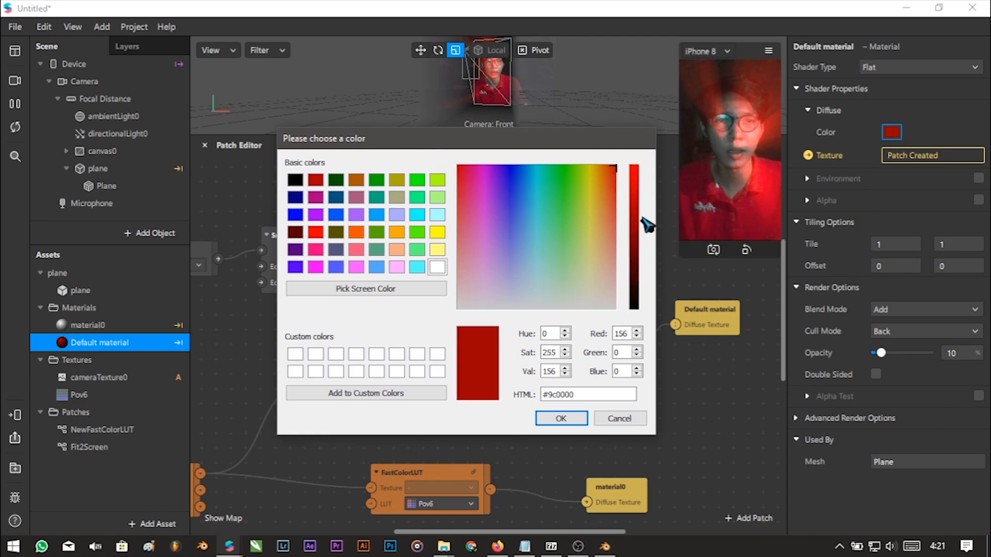
left_click_drag(644, 234, 643, 236)
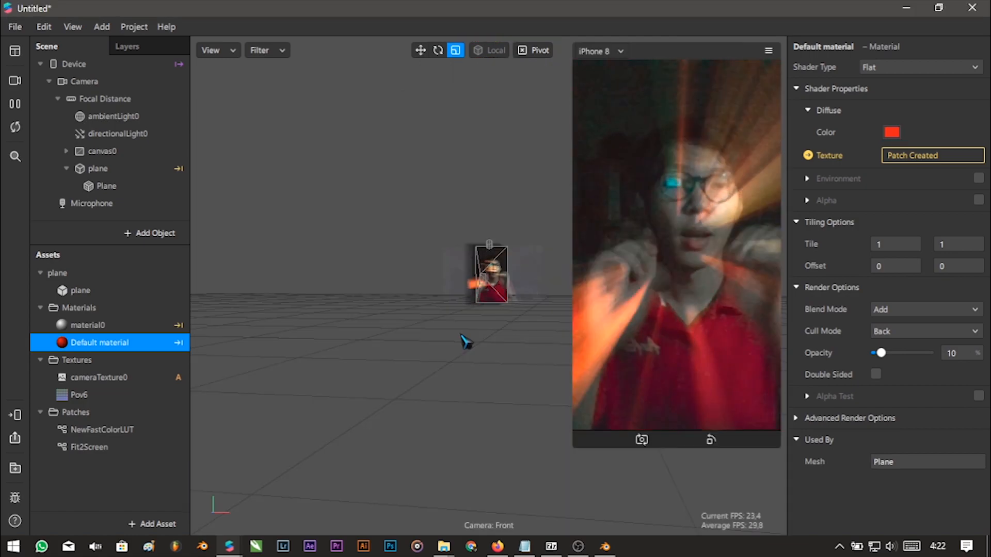